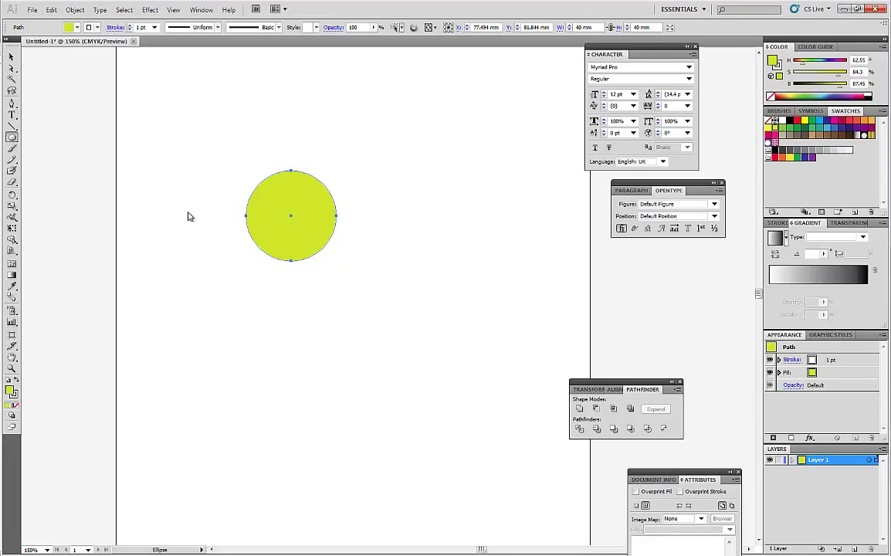
# Draw a 44 × 44 mm circle beside the yellow-green circle and fill it red.
pyautogui.click(189, 214)
pyautogui.write('44')
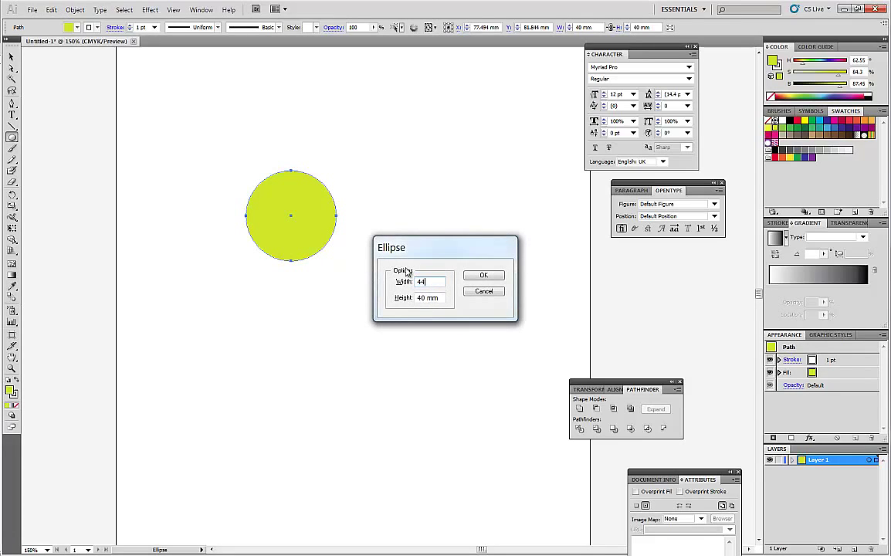
pyautogui.press('Tab')
pyautogui.write('44')
pyautogui.click(472, 275)
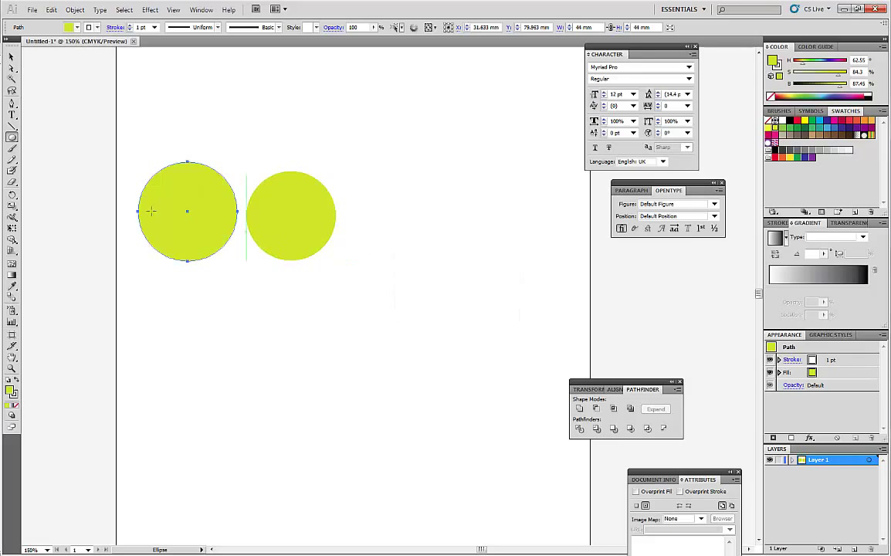
pyautogui.click(797, 122)
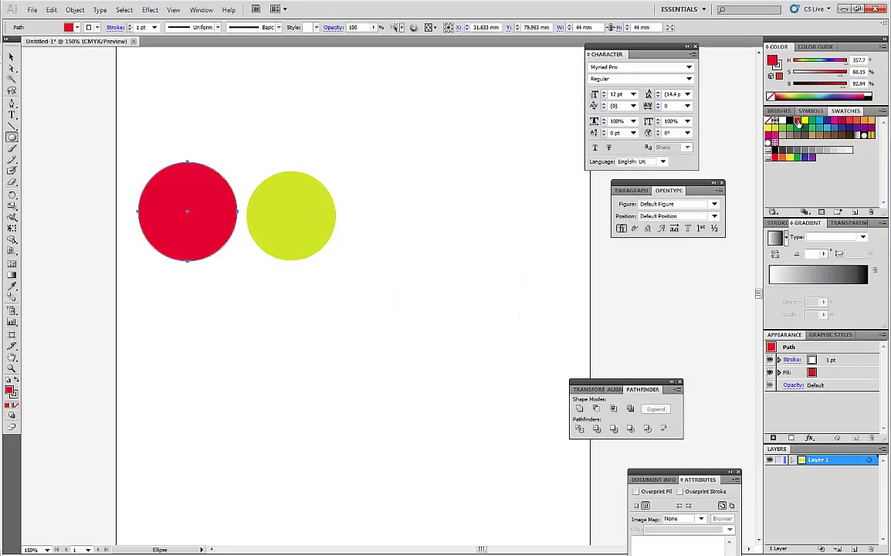
# Subtract the red circle, placed over the yellow-green circle, to leave a thin crescent, and remove the crescent's stroke.
pyautogui.click(11, 56)
pyautogui.moveTo(184, 231); pyautogui.dragTo(273, 217)
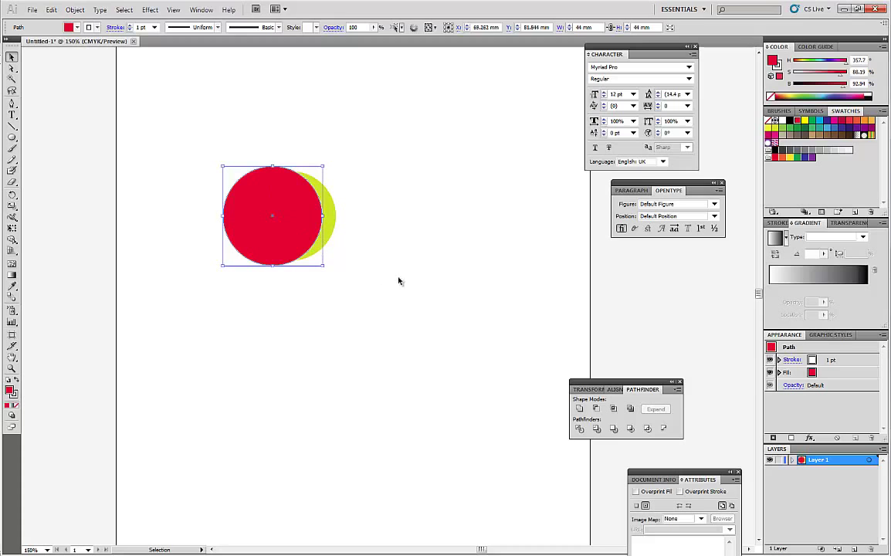
pyautogui.moveTo(189, 115); pyautogui.dragTo(394, 300)
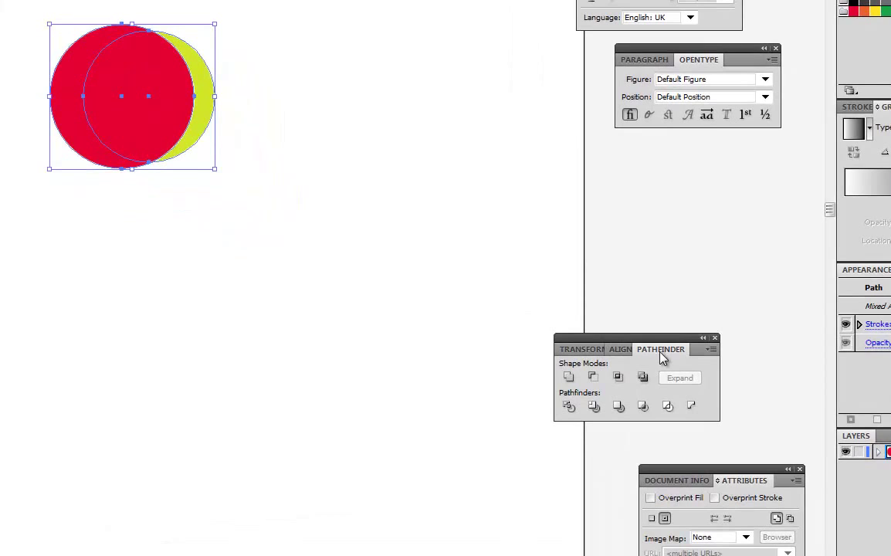
pyautogui.click(595, 378)
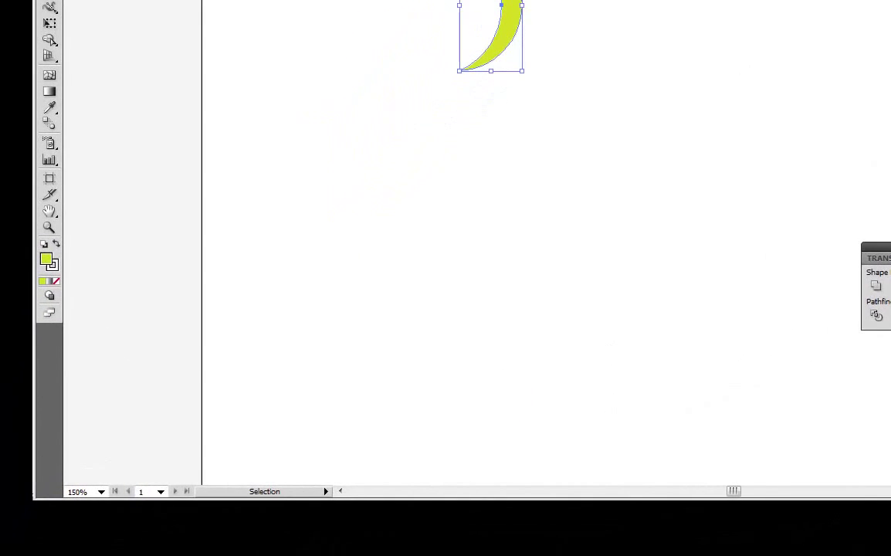
pyautogui.click(58, 268)
pyautogui.click(57, 286)
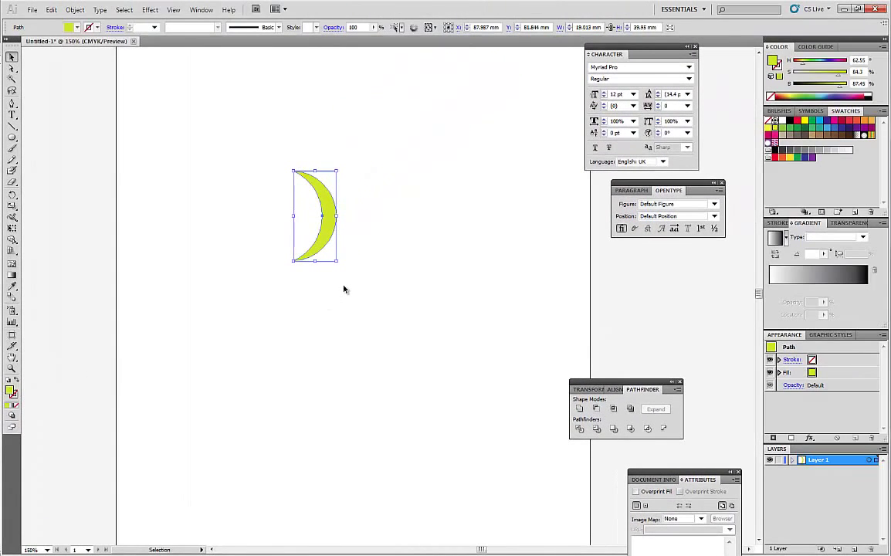
# Start a Transform effect on the crescent with preview on, scaling 80% horizontally and 75% vertically with 5 copies.
pyautogui.click(150, 11)
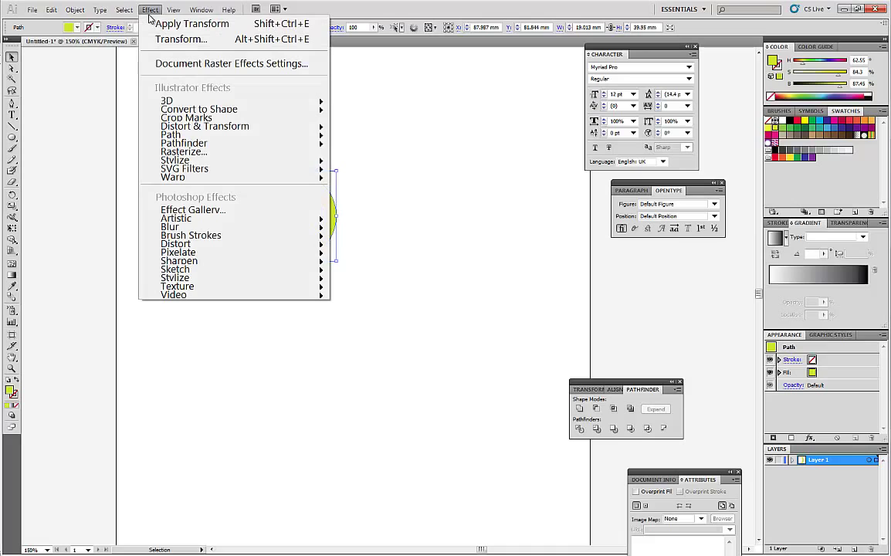
pyautogui.moveTo(232, 130)
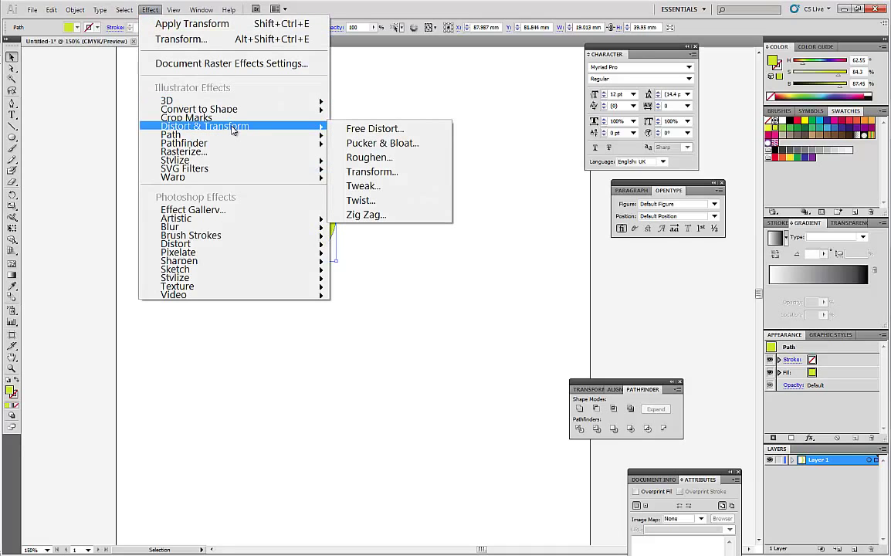
pyautogui.click(388, 173)
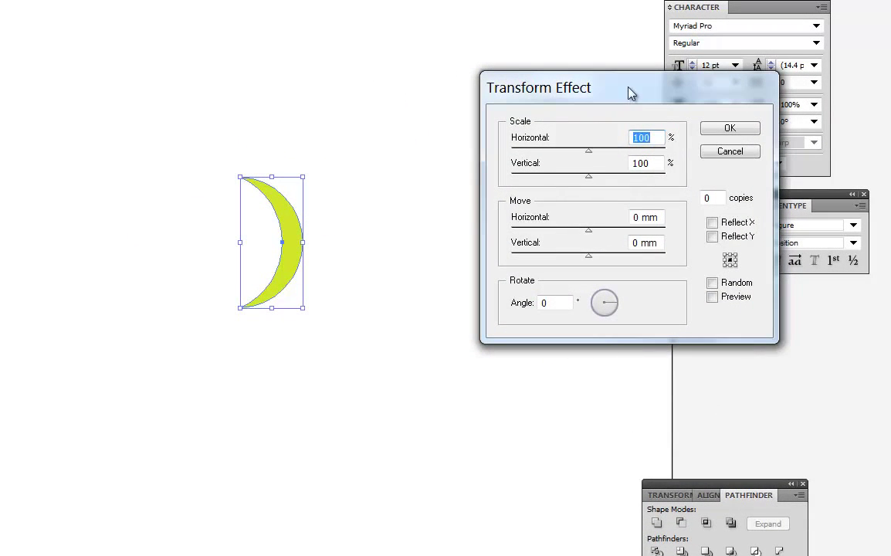
pyautogui.click(712, 297)
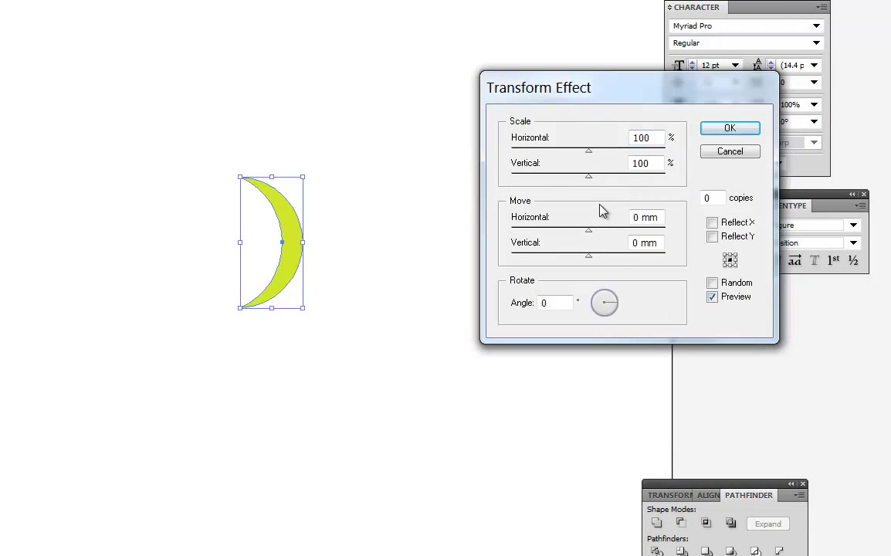
pyautogui.doubleClick(650, 138)
pyautogui.write('80')
pyautogui.press('Tab')
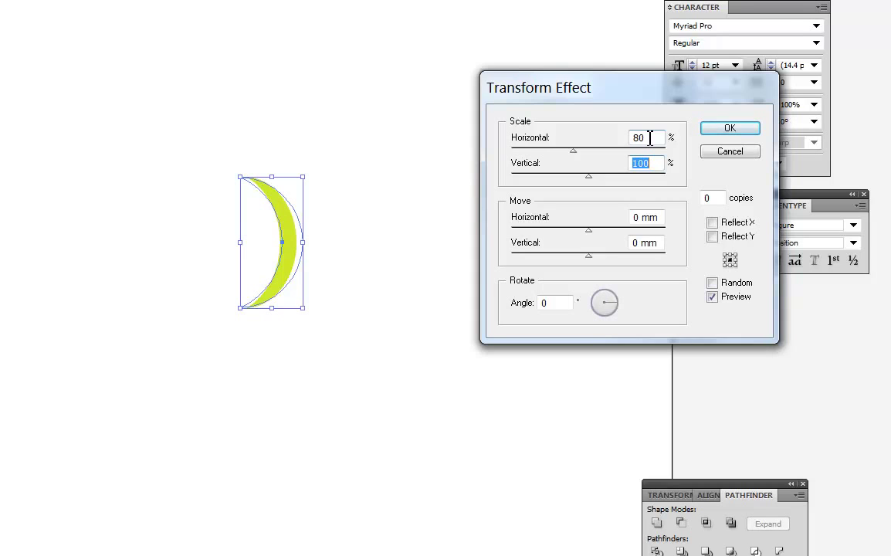
pyautogui.write('75')
pyautogui.press('Tab')
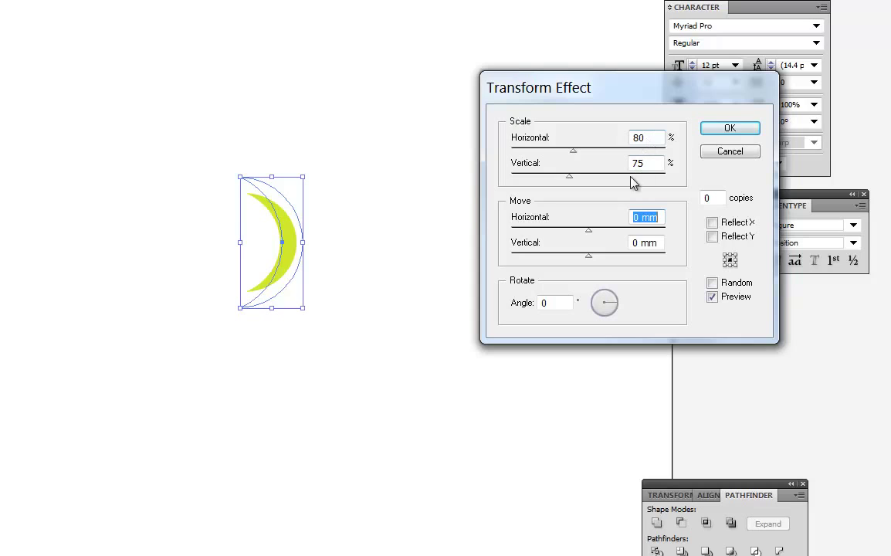
pyautogui.doubleClick(718, 200)
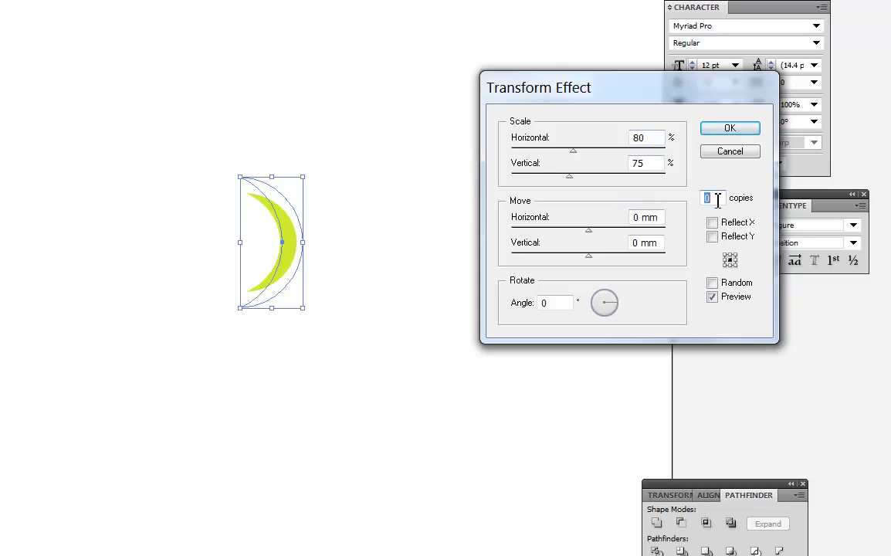
pyautogui.write('5')
pyautogui.click(650, 218)
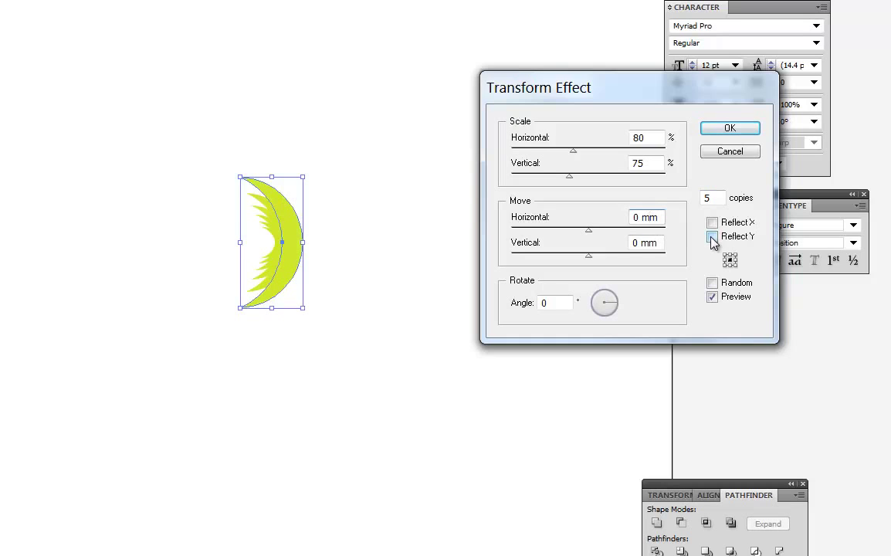
# Offset the effect's copies 11 mm horizontally and 2 mm vertically, with a rotation of -9°.
pyautogui.doubleClick(639, 220)
pyautogui.write('10')
pyautogui.press('Tab')
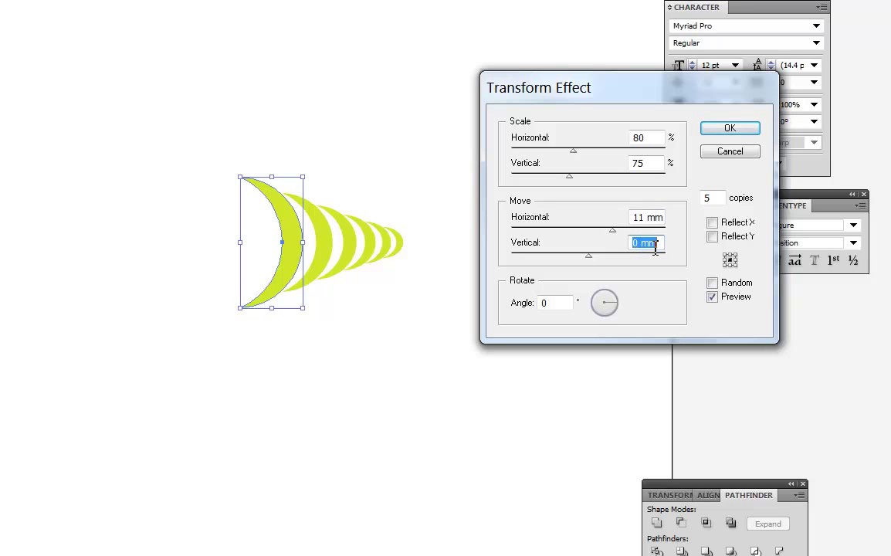
pyautogui.write('2')
pyautogui.press('Tab')
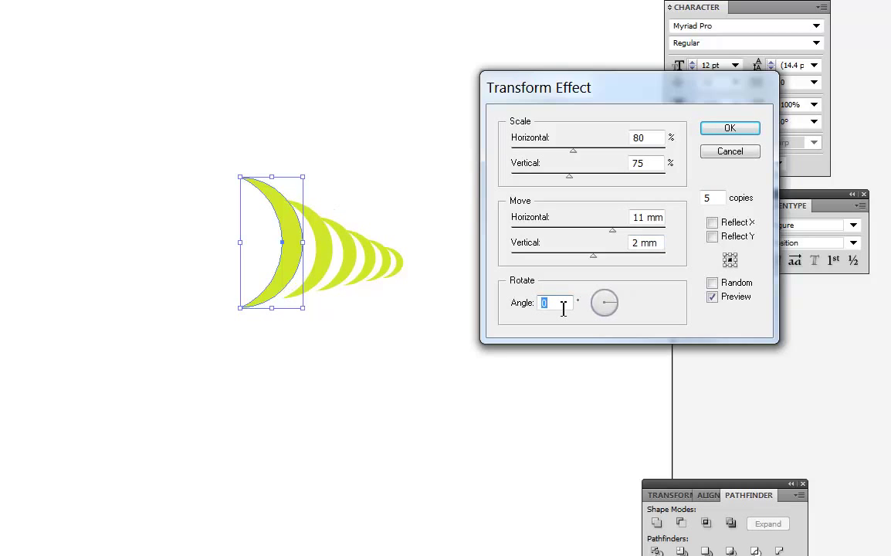
pyautogui.write('-9')
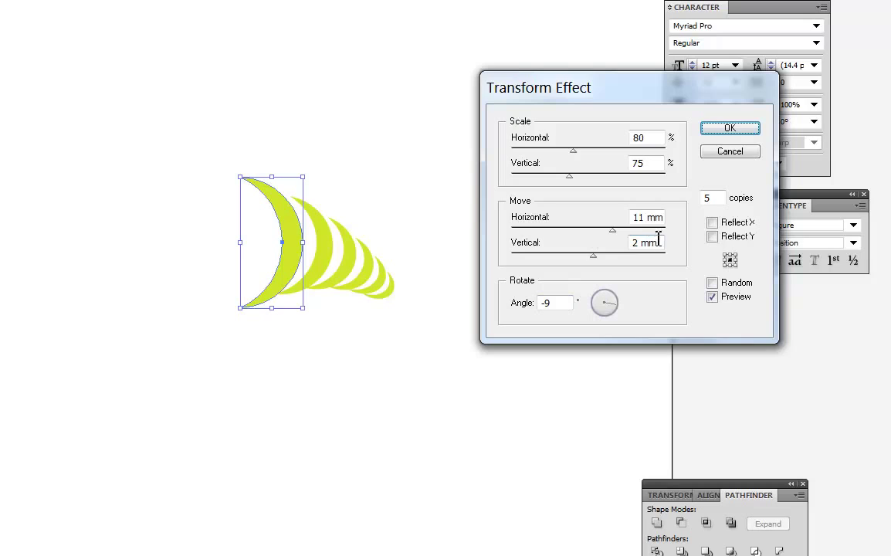
# Raise the effect's horizontal move to 13 mm and apply the Transform effect.
pyautogui.click(645, 220)
pyautogui.press('Up')
pyautogui.press('Up')
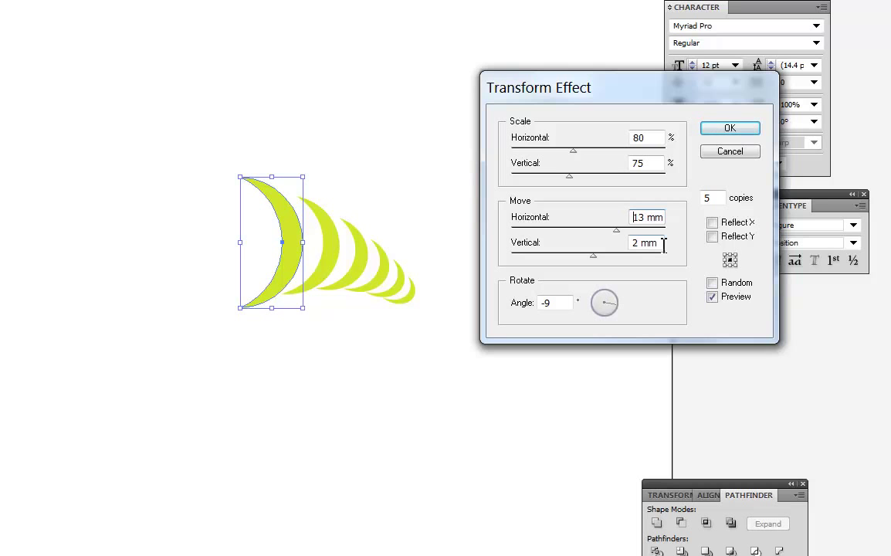
pyautogui.click(730, 128)
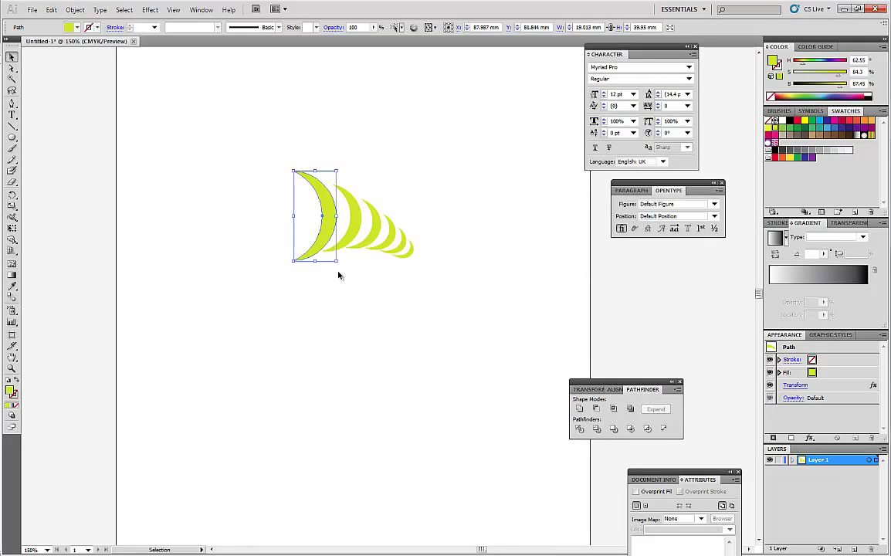
# Fill the crescent with a linear gradient of yellow-green colour stops, adding a further stop at 100% location.
pyautogui.click(840, 280)
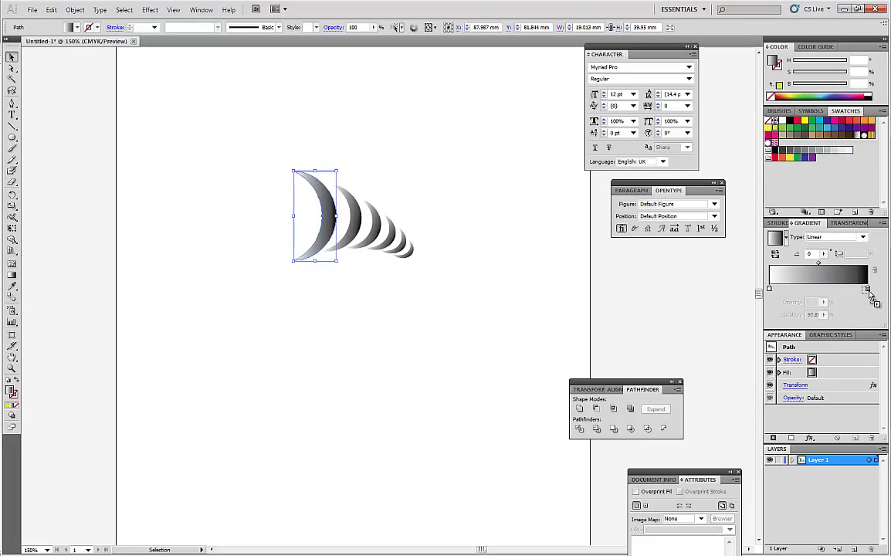
pyautogui.moveTo(868, 290); pyautogui.dragTo(770, 294)
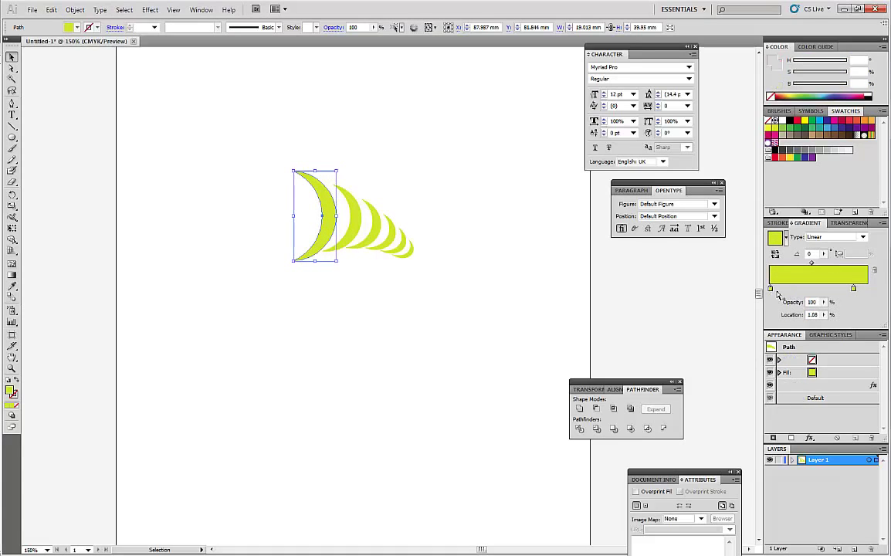
pyautogui.click(867, 291)
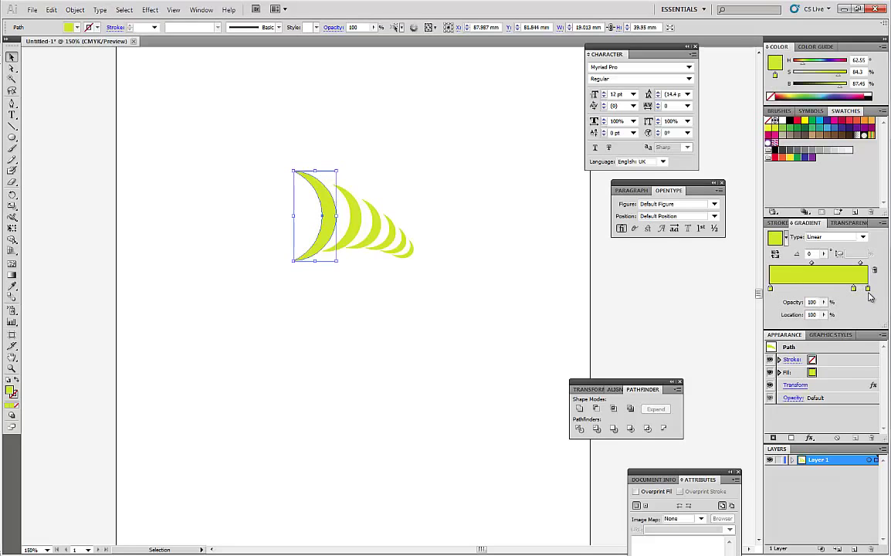
# Darken the gradient's end stop to 70% brightness and lighten its start stop to 22% saturation and 100% brightness.
pyautogui.doubleClick(868, 291)
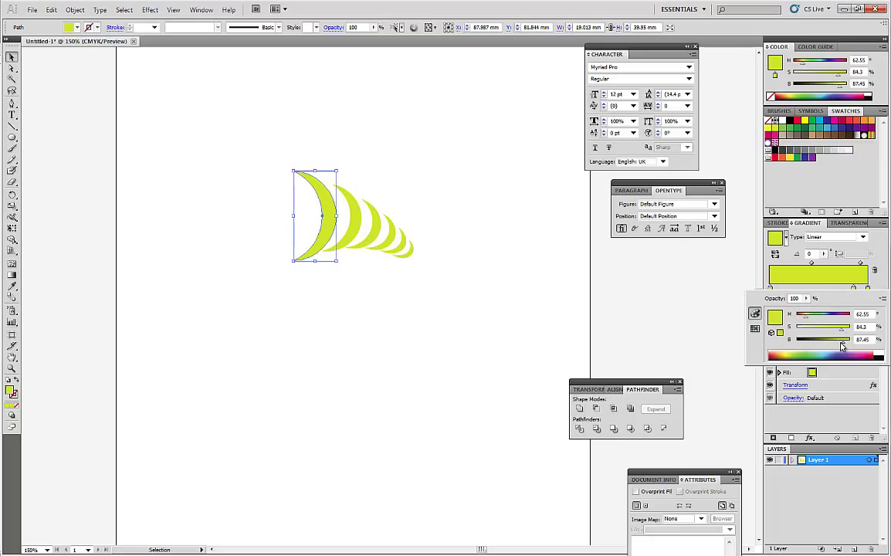
pyautogui.moveTo(842, 345); pyautogui.dragTo(835, 346)
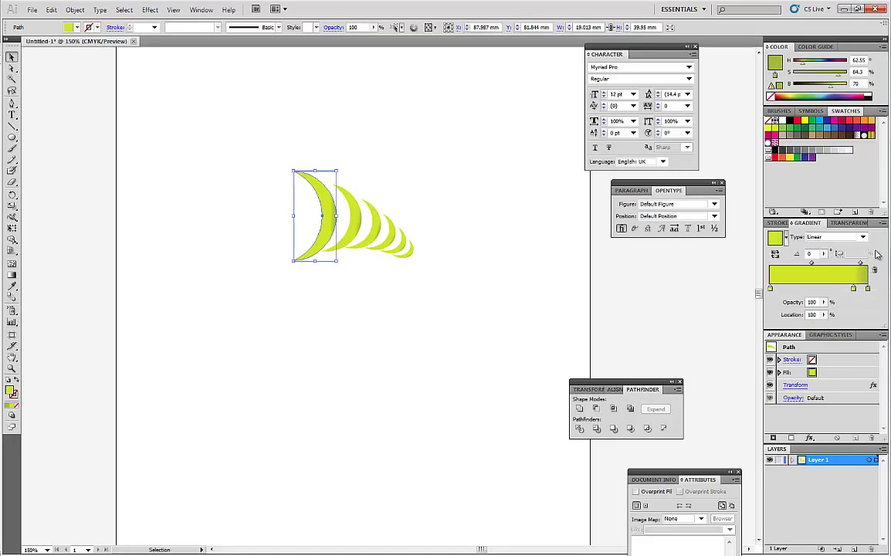
pyautogui.doubleClick(770, 289)
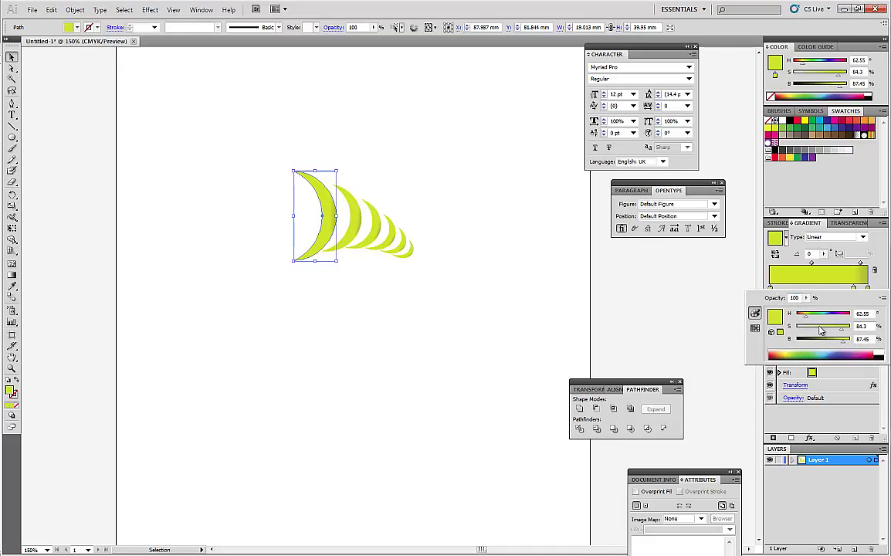
pyautogui.moveTo(842, 328); pyautogui.dragTo(809, 329)
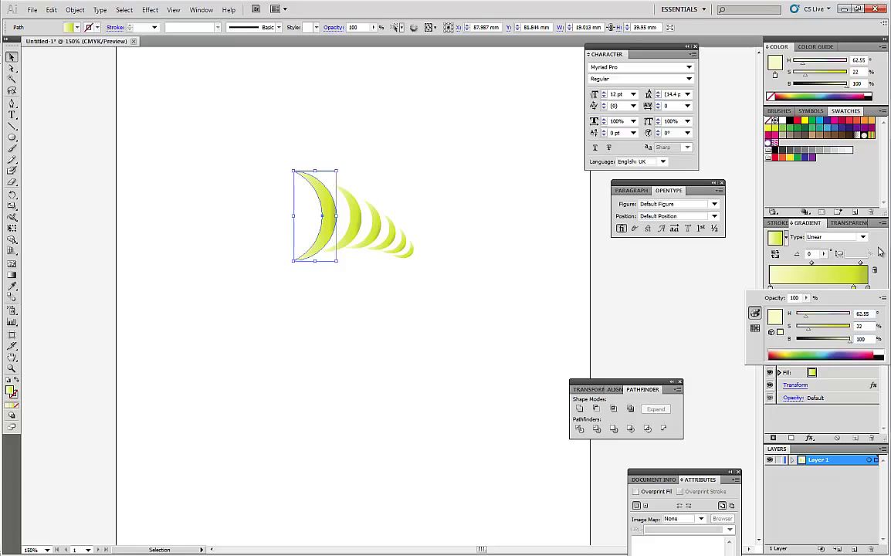
pyautogui.click(797, 224)
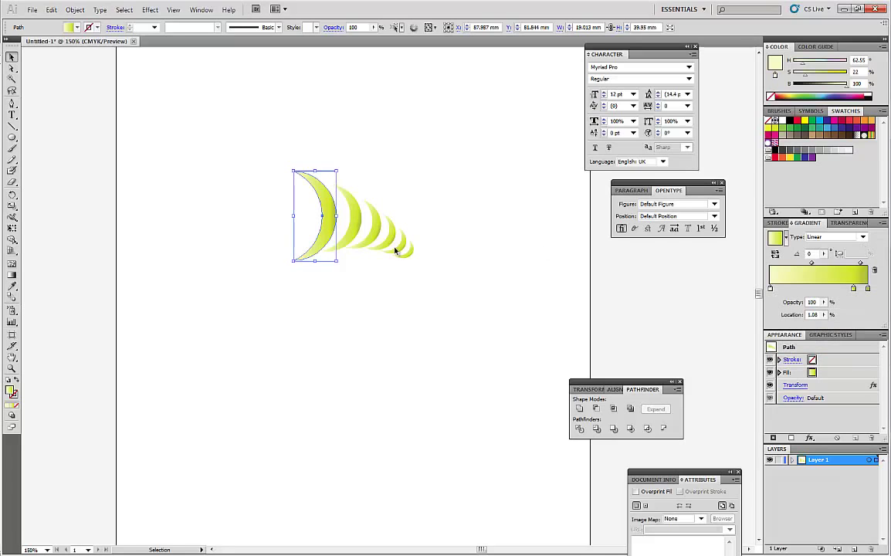
# Redirect the crescent's gradient with the Gradient tool so it runs from the upper tip downward at about -96.4°.
pyautogui.click(13, 278)
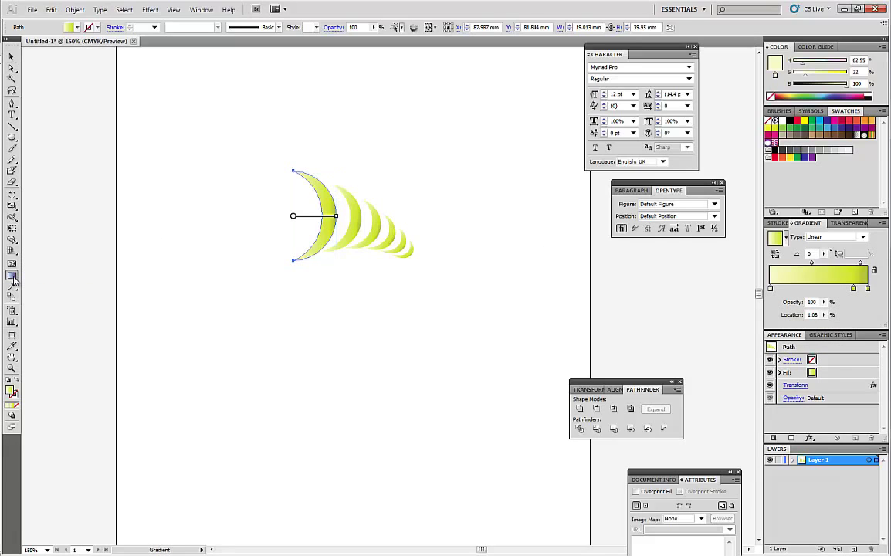
pyautogui.moveTo(295, 263)
pyautogui.mouseDown()
pyautogui.moveTo(305, 227)
pyautogui.moveTo(298, 174)
pyautogui.moveTo(308, 174)
pyautogui.moveTo(294, 265)
pyautogui.mouseUp()
pyautogui.moveTo(318, 174)
pyautogui.mouseDown()
pyautogui.moveTo(305, 171)
pyautogui.moveTo(282, 241)
pyautogui.moveTo(315, 117)
pyautogui.moveTo(302, 137)
pyautogui.moveTo(293, 265)
pyautogui.moveTo(297, 231)
pyautogui.mouseUp()
pyautogui.hotkey('ctrl', 'z')
pyautogui.press('v')
pyautogui.hotkey('ctrl', 'z')
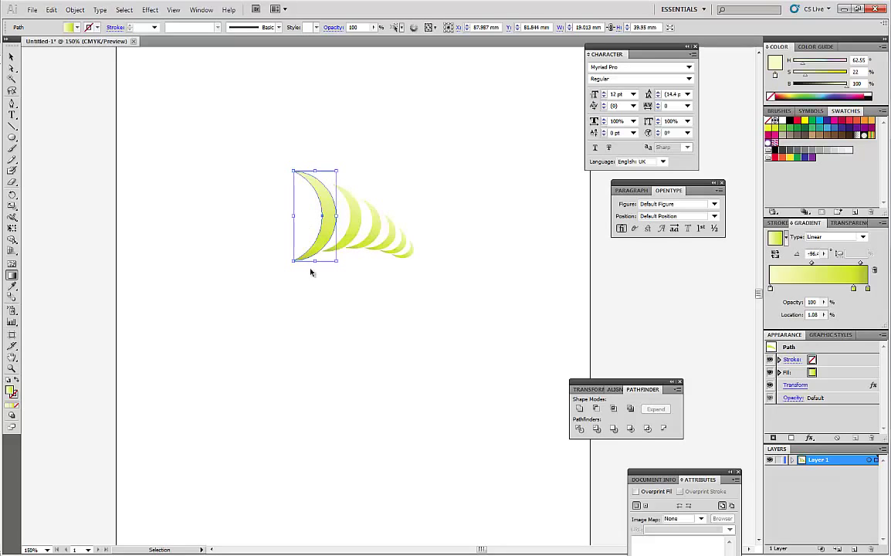
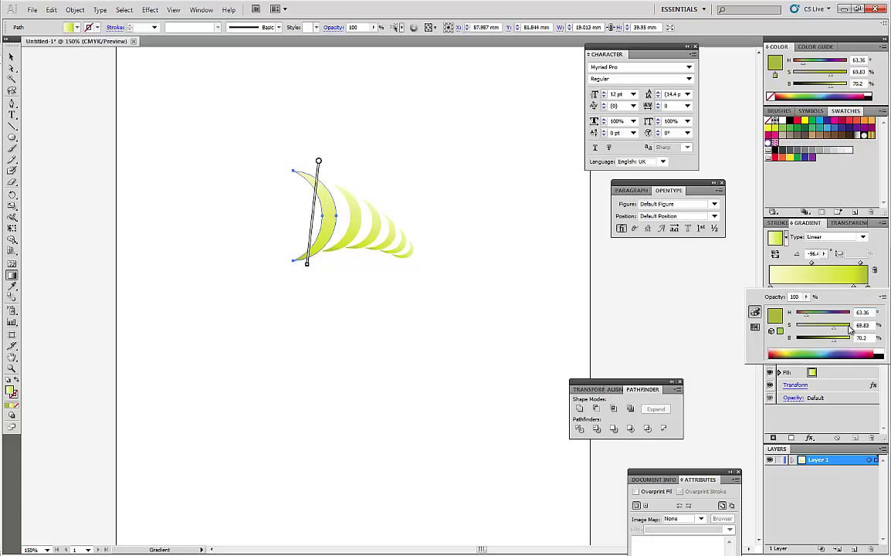
# Set the brightness of the gradient's end stop to 75%.
pyautogui.moveTo(835, 340); pyautogui.dragTo(840, 345)
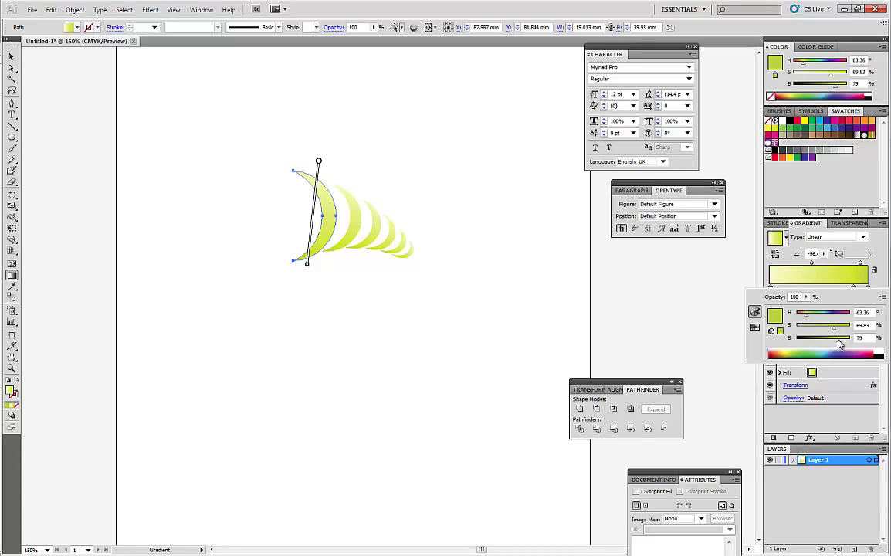
pyautogui.click(13, 58)
pyautogui.click(13, 58)
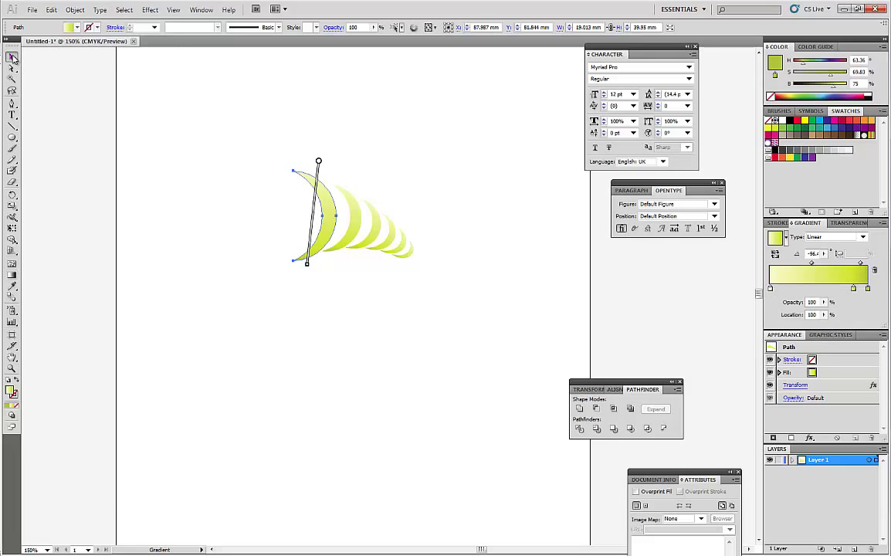
# Duplicate the crescent with its transformed copies straight down, below the original.
pyautogui.click(287, 115)
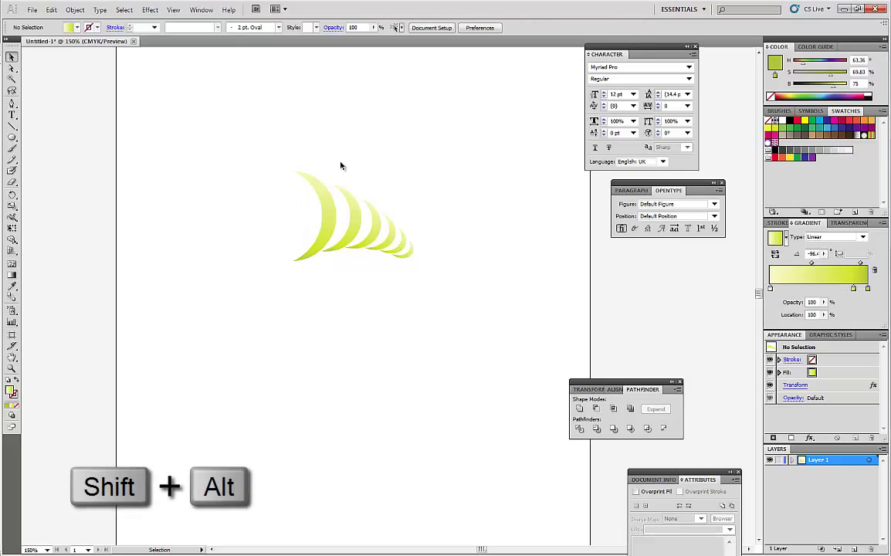
pyautogui.moveTo(340, 165); pyautogui.dragTo(341, 284)
pyautogui.scroll(-4, 358, 233)
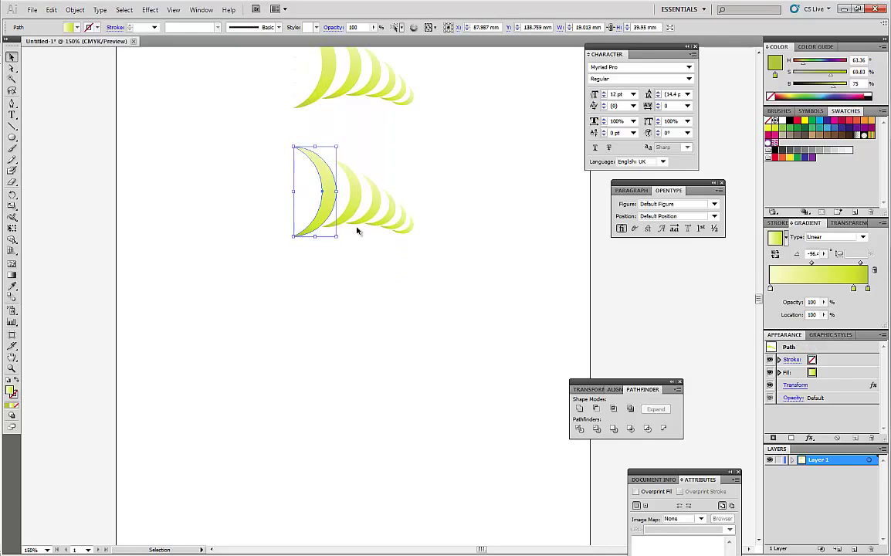
# Expand the appearance of the lower crescent copy and ungroup the resulting crescents.
pyautogui.click(75, 10)
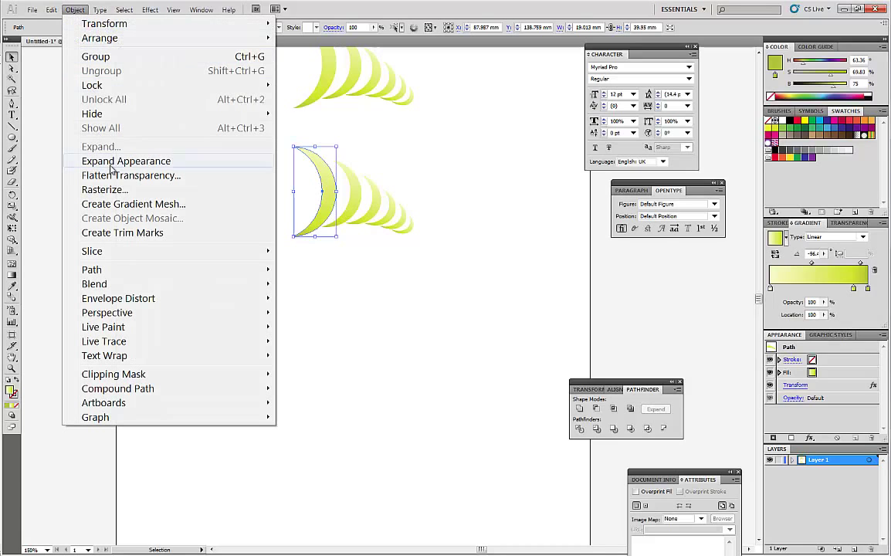
pyautogui.click(114, 162)
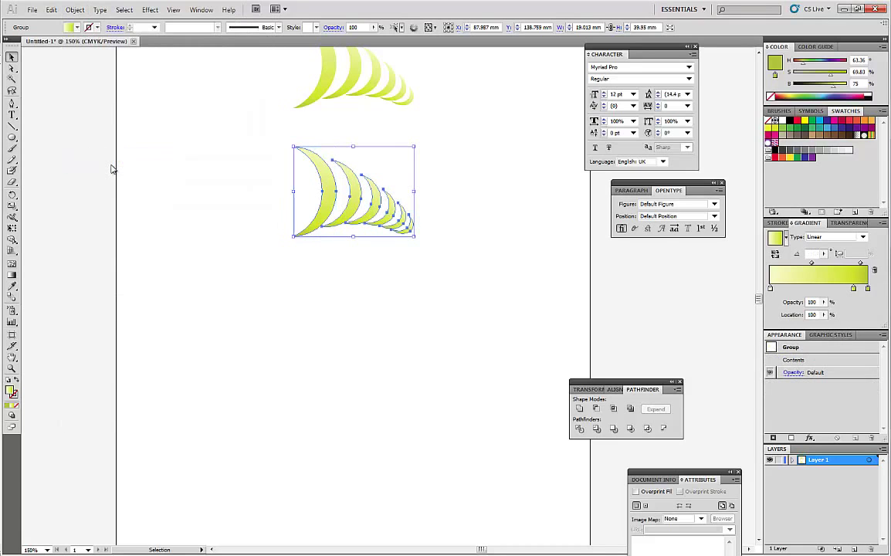
pyautogui.click(75, 10)
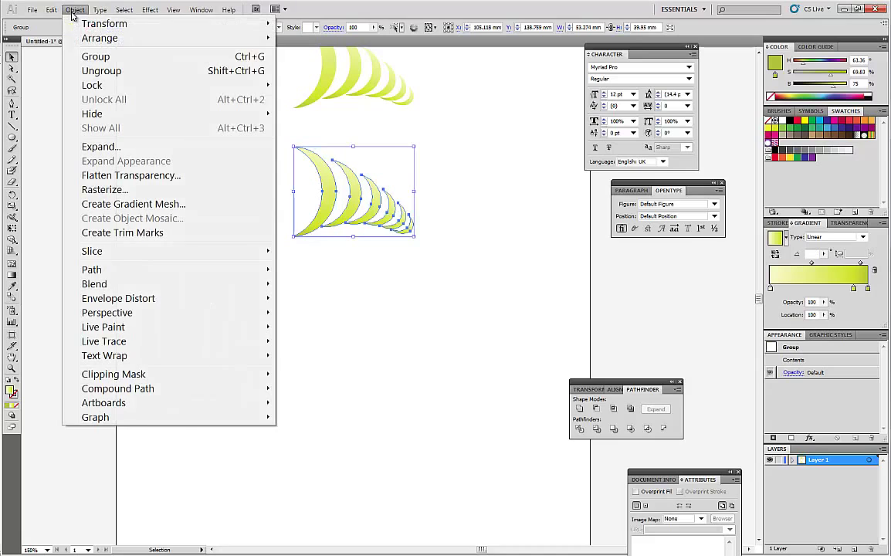
pyautogui.click(105, 70)
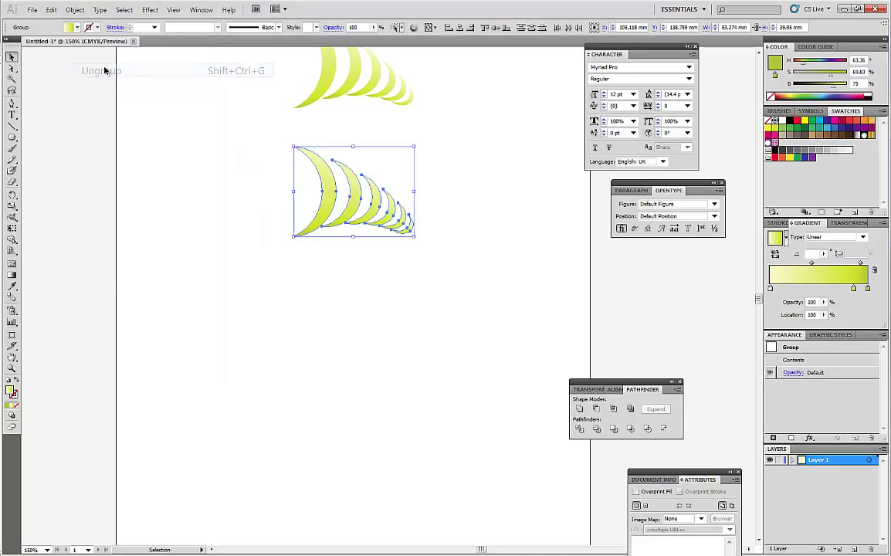
pyautogui.click(195, 186)
# Select the crescents of the lower copy one after another to check that each is a separate object.
pyautogui.click(334, 199)
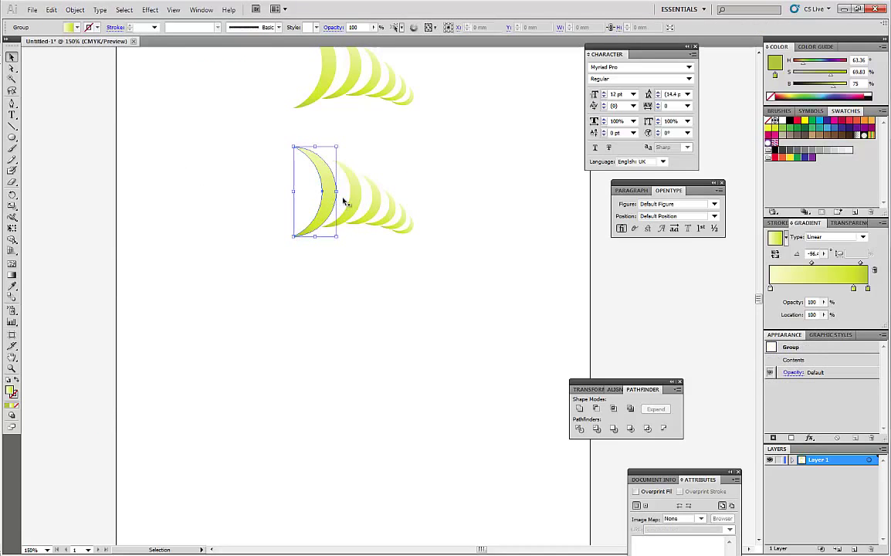
pyautogui.click(357, 199)
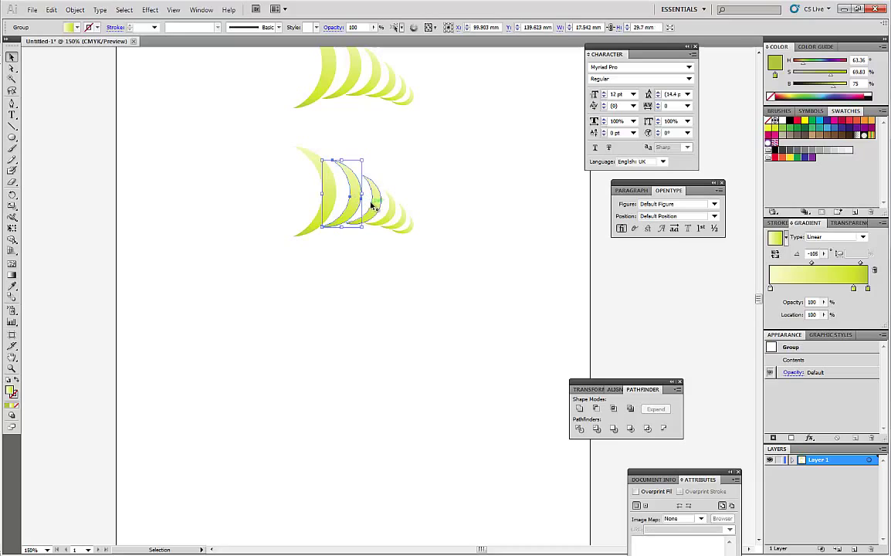
pyautogui.click(375, 207)
pyautogui.click(394, 220)
pyautogui.click(400, 224)
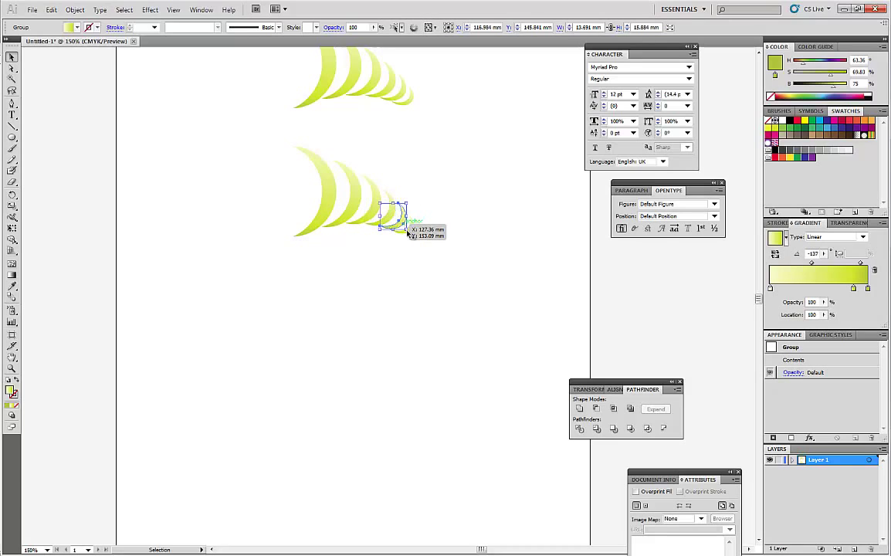
pyautogui.click(408, 229)
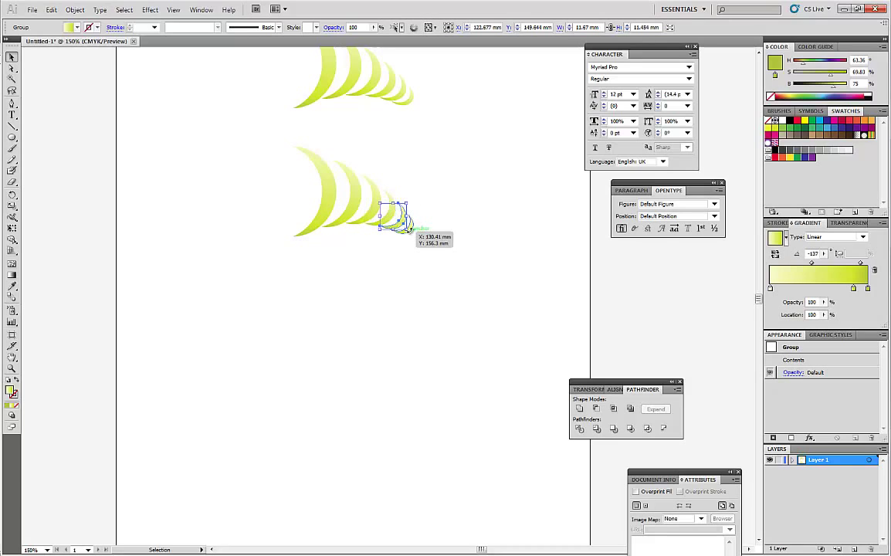
pyautogui.click(327, 199)
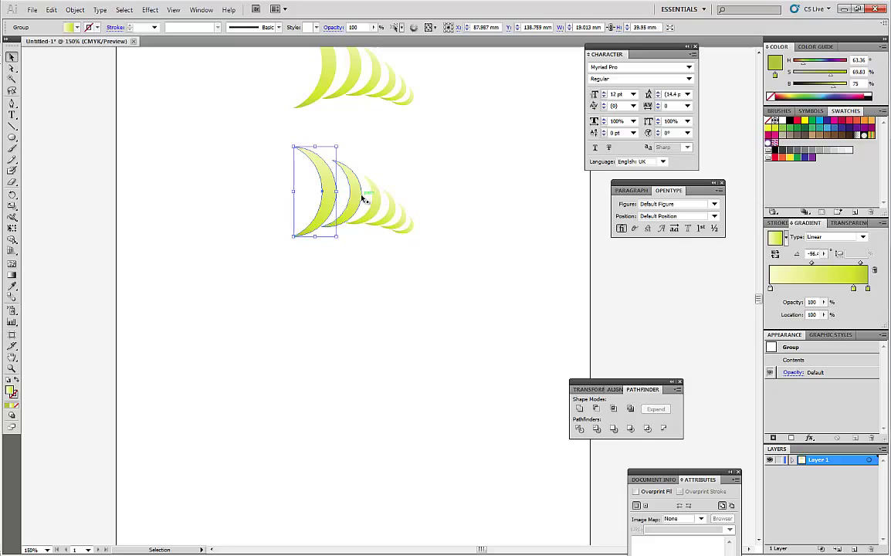
# Recolour the middle gradient stop of the lower row's second crescent with the dark red swatch C=15 M=100 Y=90 K=10.
pyautogui.click(362, 198)
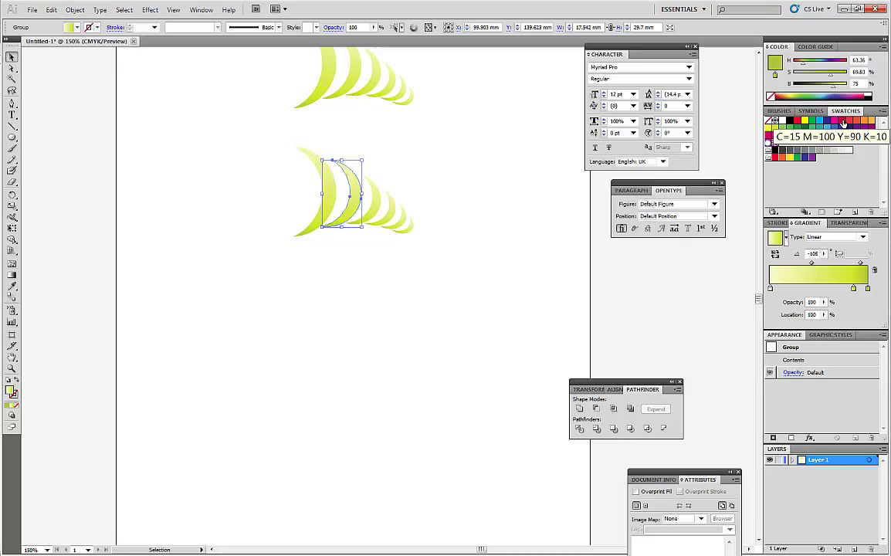
pyautogui.click(854, 289)
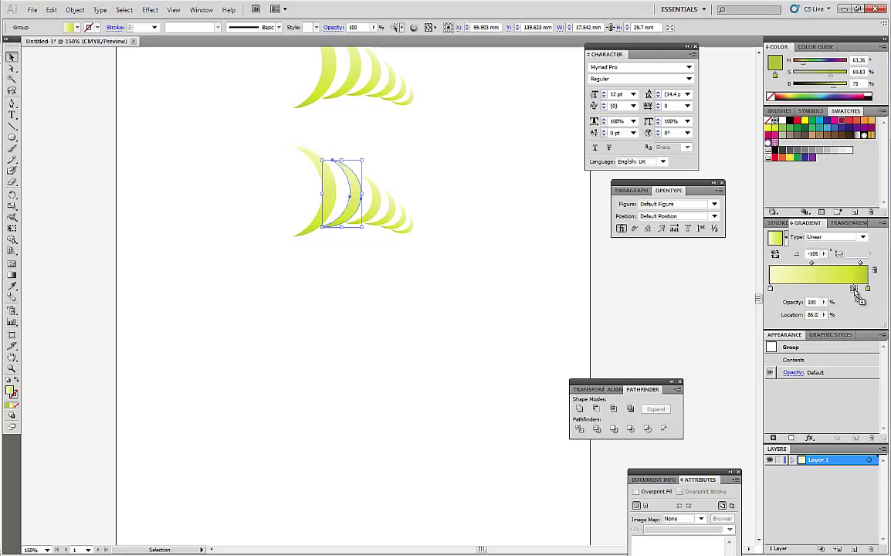
pyautogui.moveTo(856, 292); pyautogui.dragTo(855, 291)
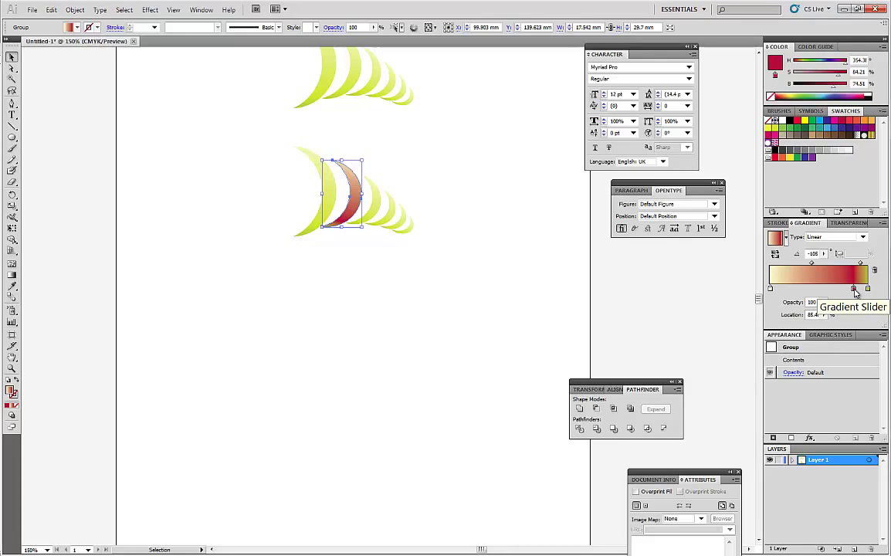
# Recolour the middle gradient stop of the third crescent with an orange-red swatch (about H 15°, S 83%, B 95%).
pyautogui.click(376, 210)
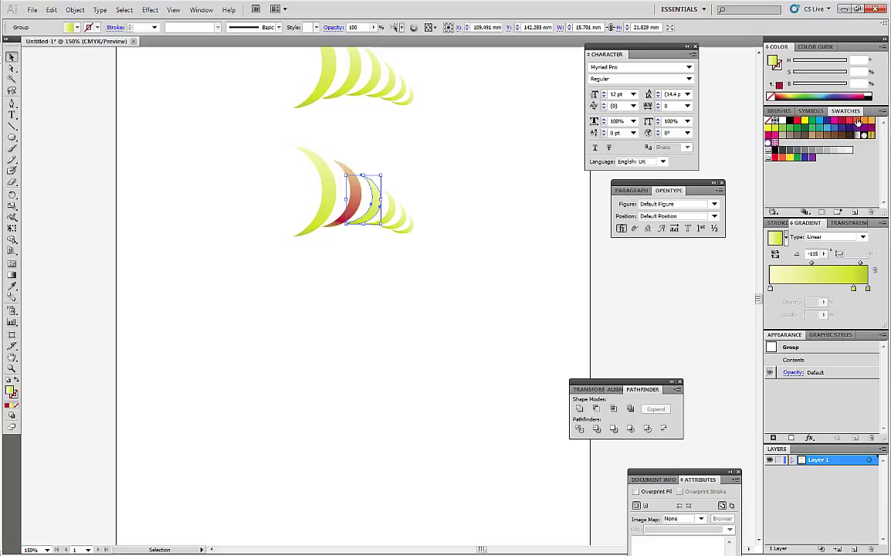
pyautogui.click(853, 288)
pyautogui.moveTo(855, 293); pyautogui.dragTo(854, 289)
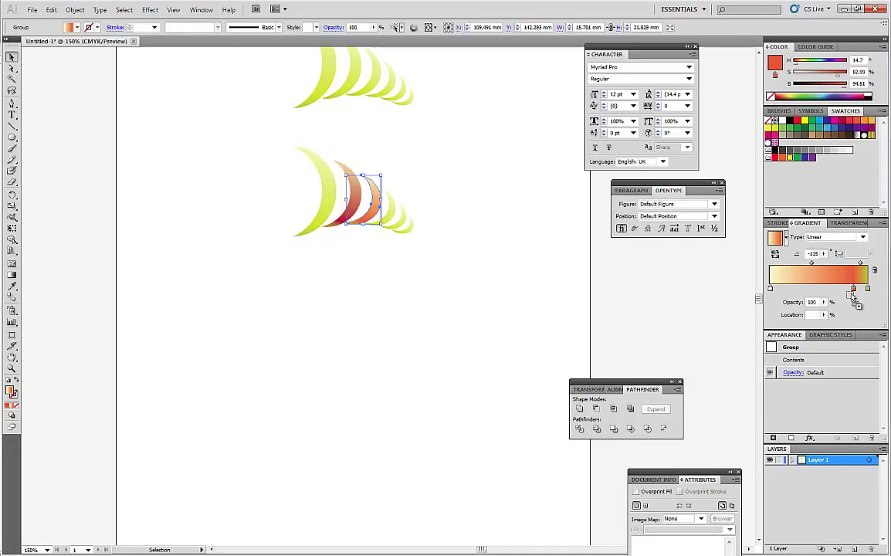
pyautogui.moveTo(855, 289); pyautogui.dragTo(854, 289)
pyautogui.hotkey('ctrl', 'z')
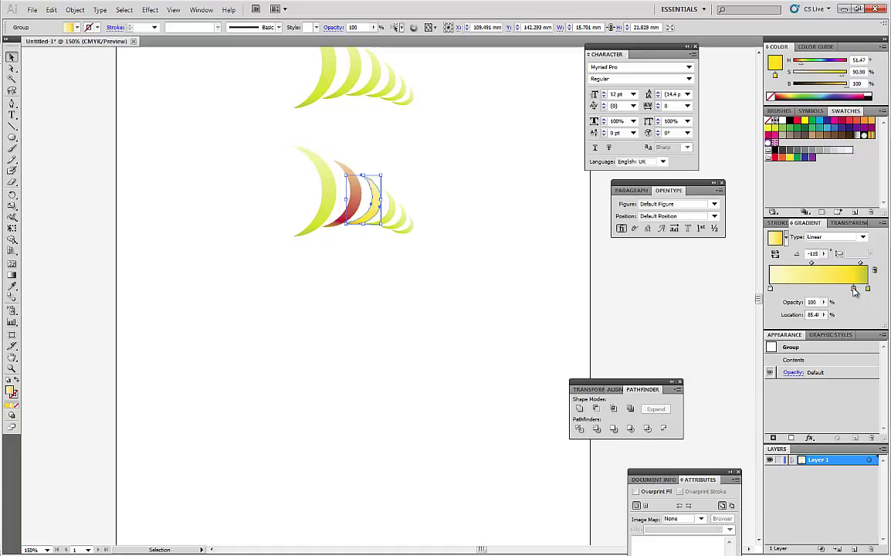
pyautogui.hotkey('ctrl', 'shift', 'z')
# Recolour the middle gradient stop of the fourth crescent with the yellow swatch (about H 51°, S 91%, B 100%).
pyautogui.click(392, 209)
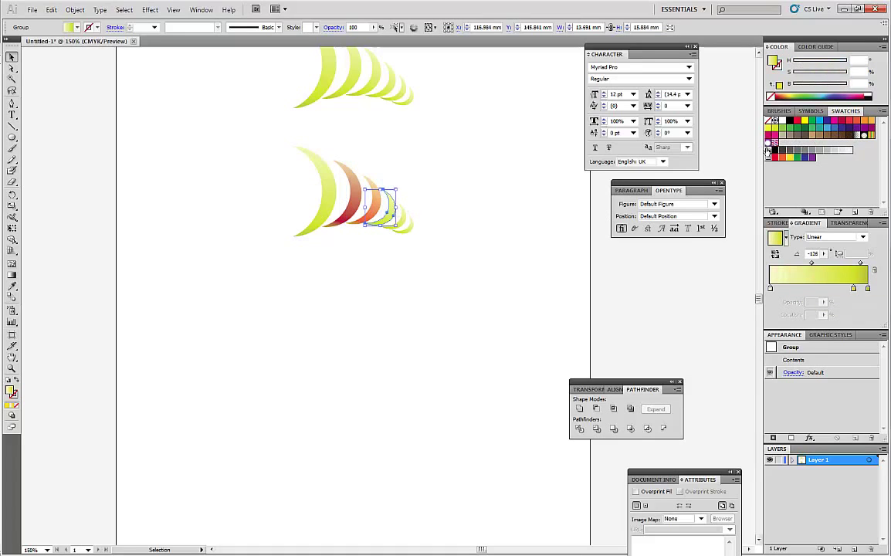
pyautogui.click(854, 288)
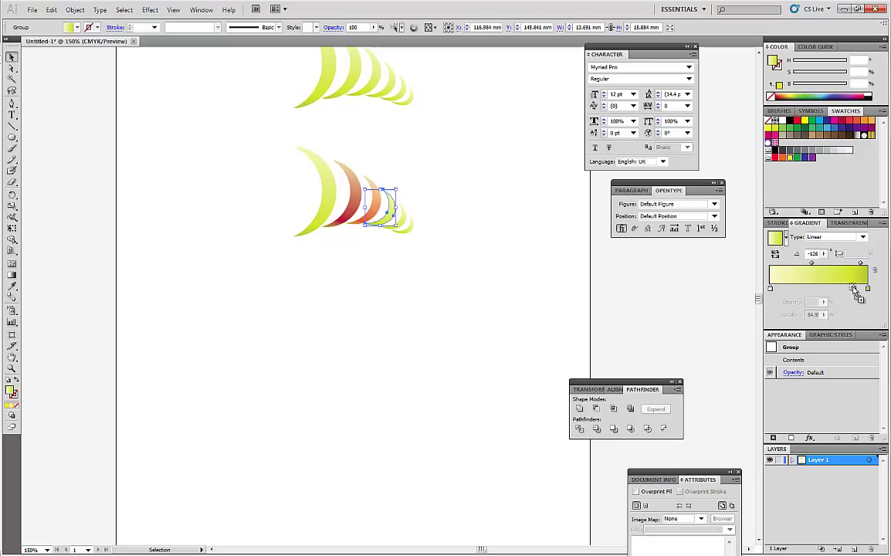
pyautogui.moveTo(855, 292); pyautogui.dragTo(859, 290)
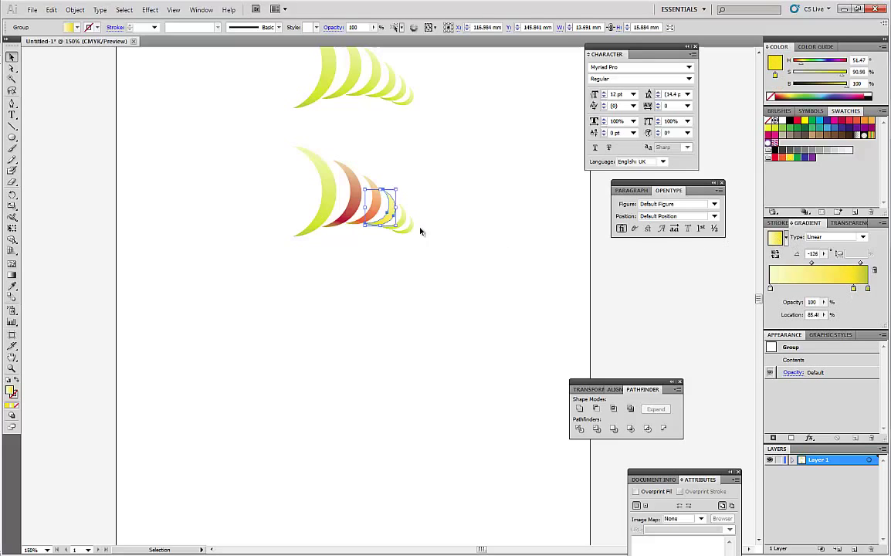
# Recolour the middle gradient stop of the fifth crescent with a green swatch (about H 151°, S 76%, B 71%).
pyautogui.moveTo(407, 224); pyautogui.dragTo(400, 223)
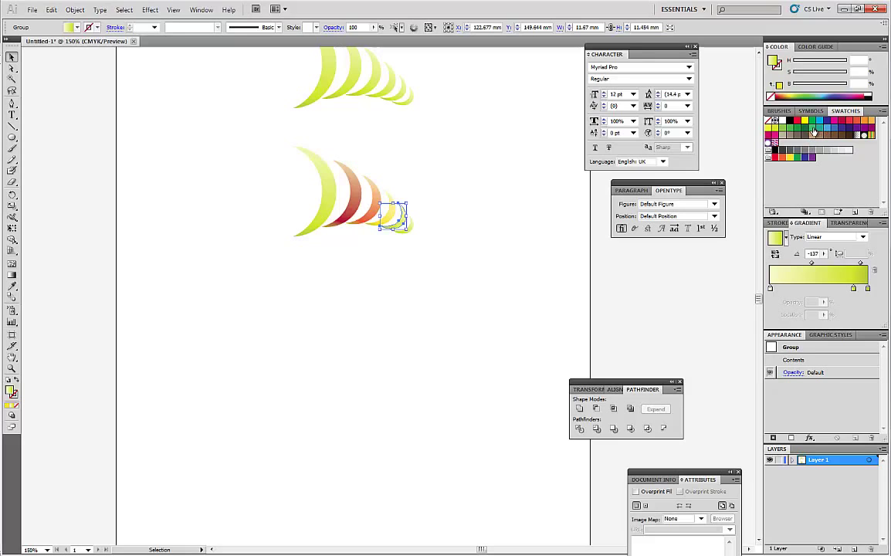
pyautogui.click(855, 289)
pyautogui.moveTo(854, 289); pyautogui.dragTo(855, 290)
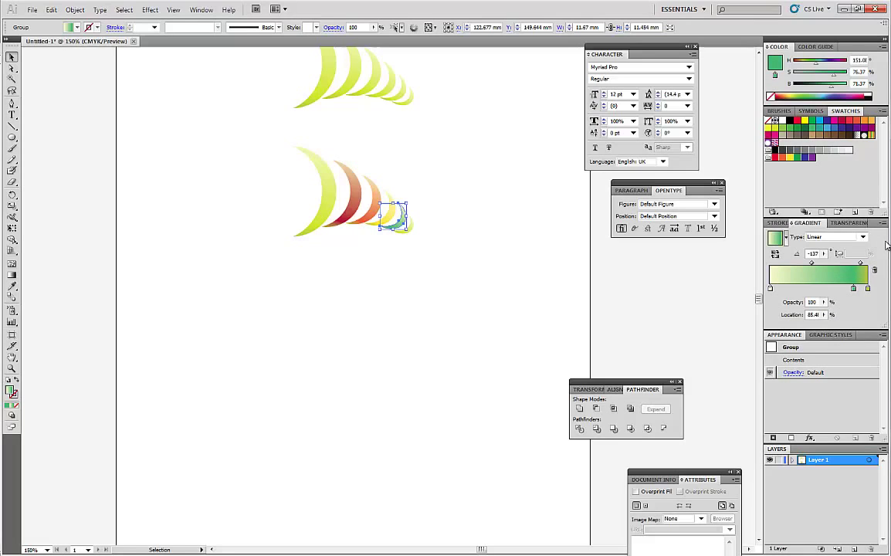
pyautogui.click(536, 245)
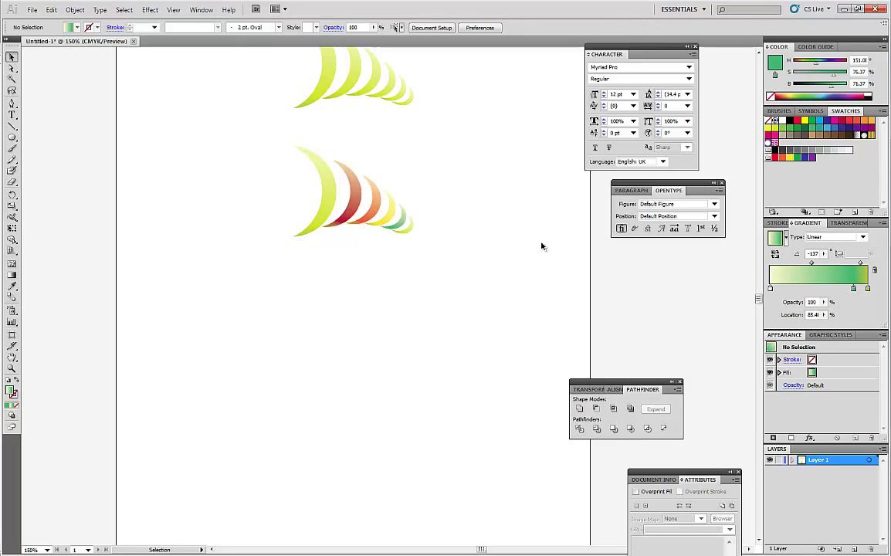
# Recolour the middle gradient stop of the last, smallest crescent with a light blue swatch (about H 198°, S 83%, B 88%).
pyautogui.click(403, 224)
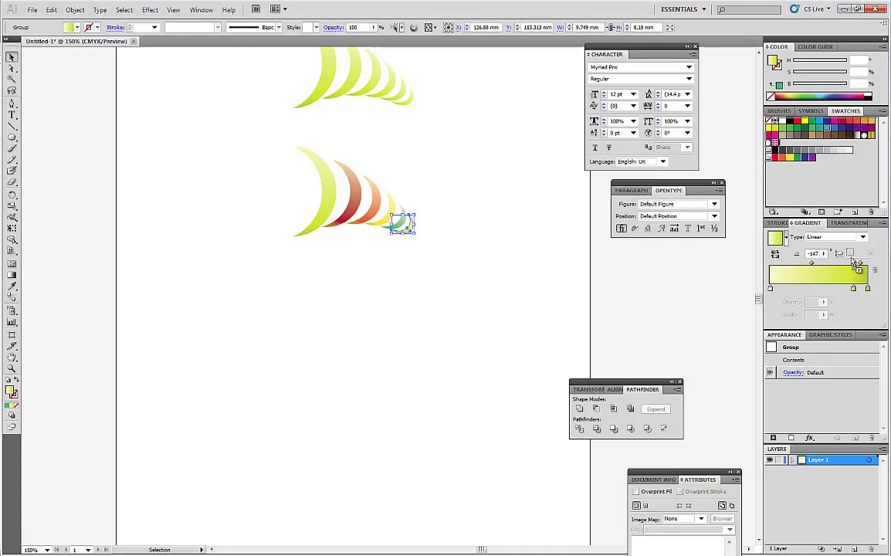
pyautogui.click(854, 289)
pyautogui.moveTo(855, 292); pyautogui.dragTo(854, 291)
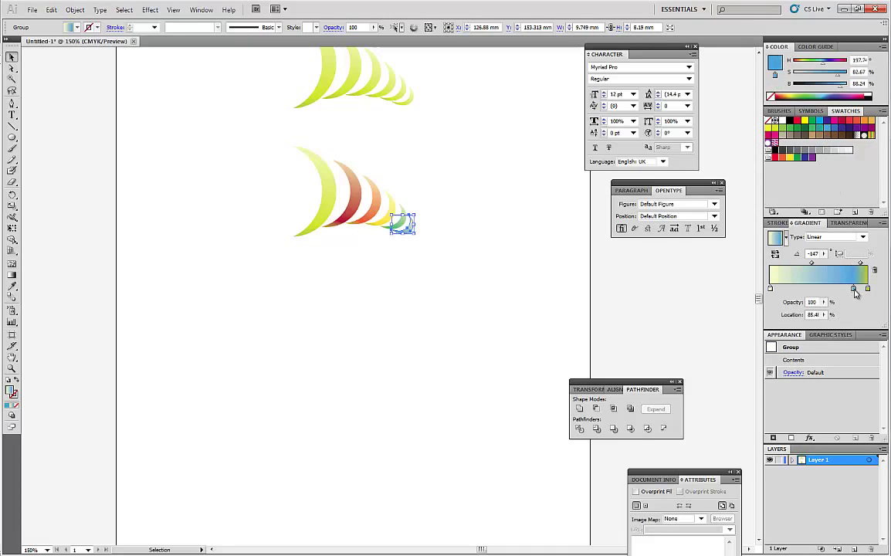
pyautogui.click(479, 259)
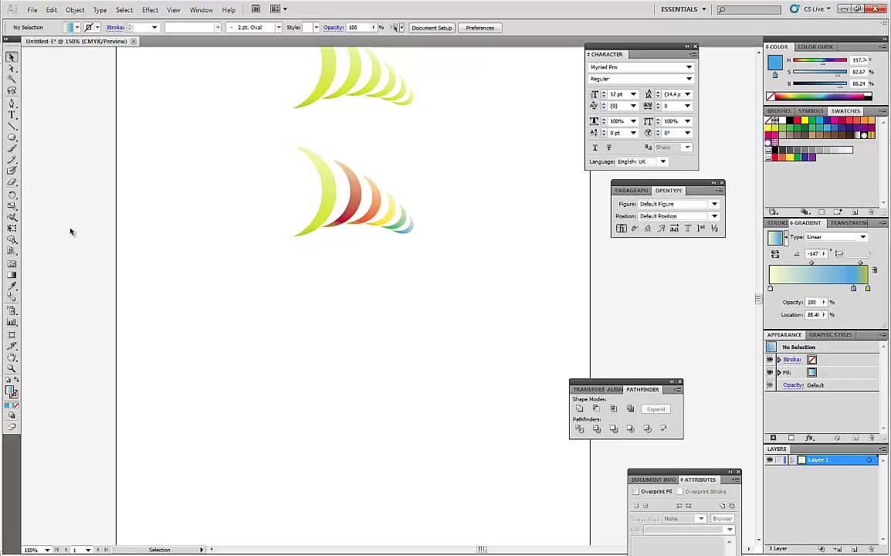
# Add a text box about 73 × 20 mm below the multicoloured crescents, reading "Company" in Trajan Pro.
pyautogui.click(12, 115)
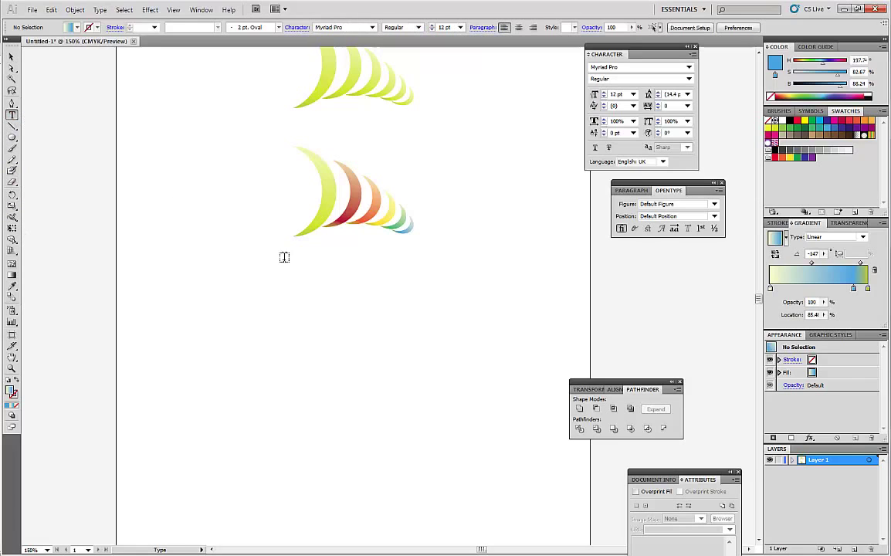
pyautogui.moveTo(276, 250); pyautogui.dragTo(439, 295)
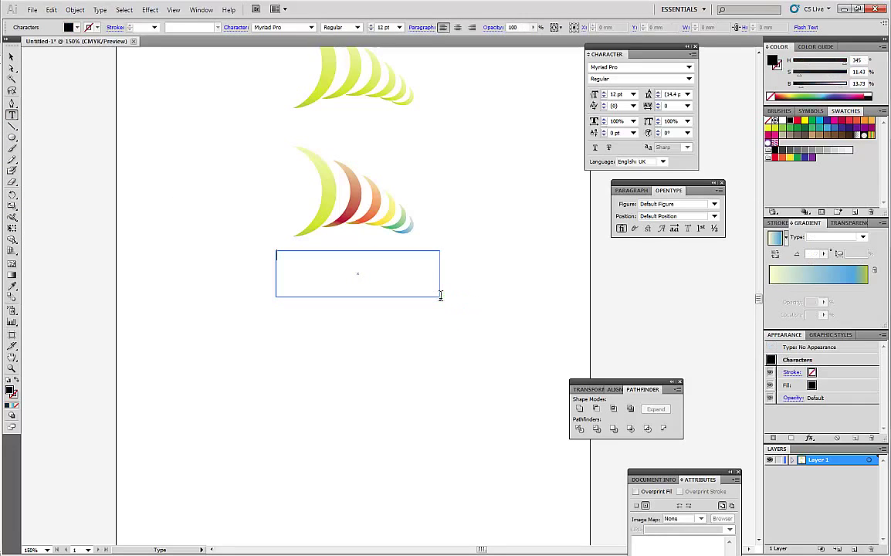
pyautogui.click(276, 29)
pyautogui.write('Trajan Pro')
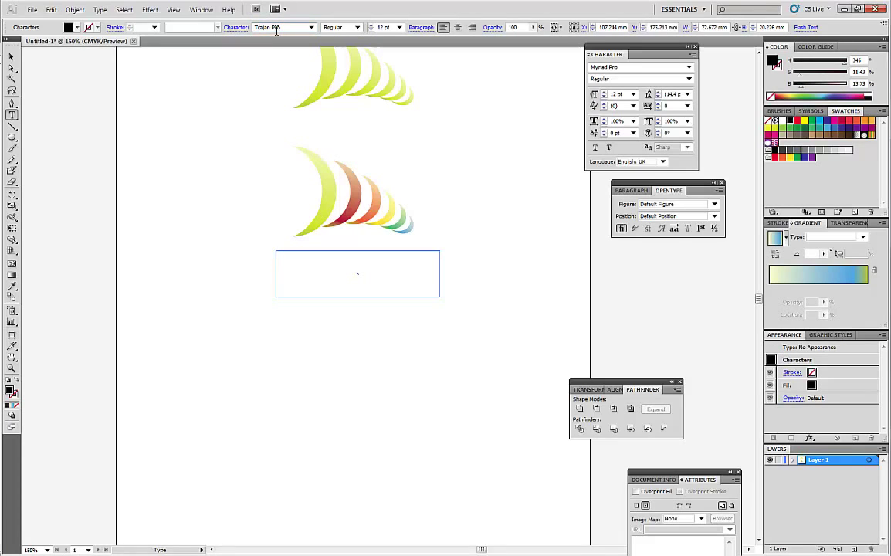
pyautogui.click(298, 270)
pyautogui.write('Company')
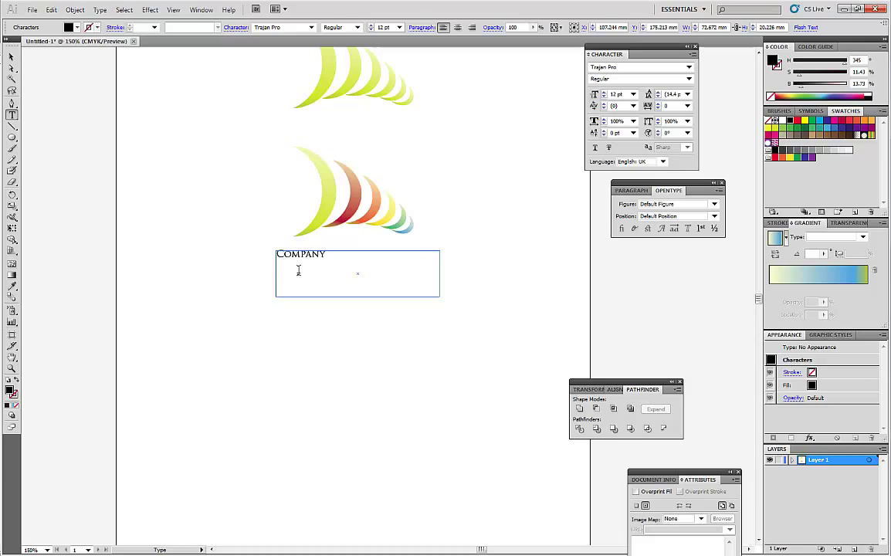
# Set the font size of the "Company" text to 30 pt.
pyautogui.moveTo(325, 255); pyautogui.dragTo(240, 259)
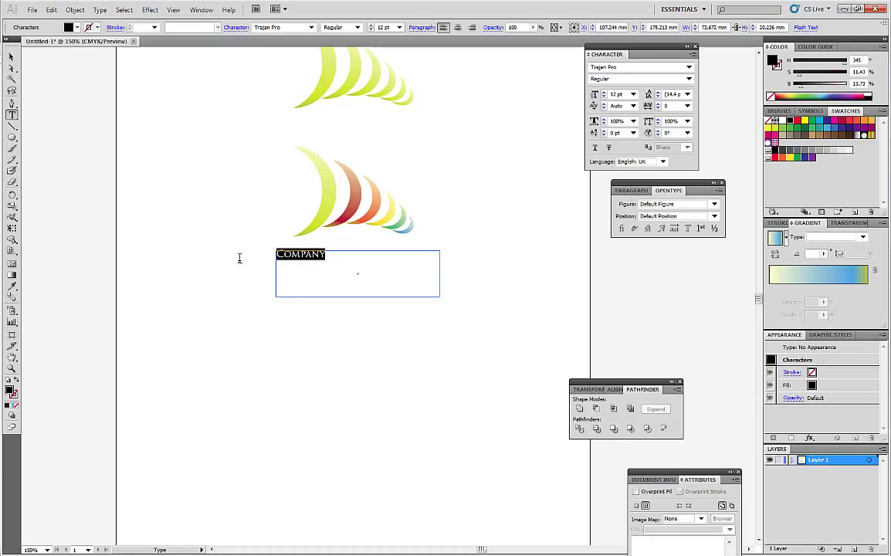
pyautogui.click(399, 27)
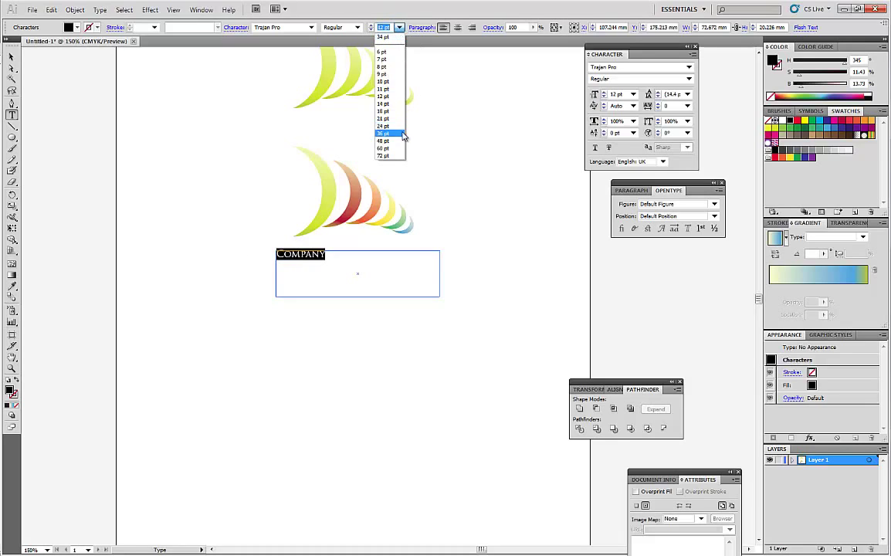
pyautogui.click(399, 133)
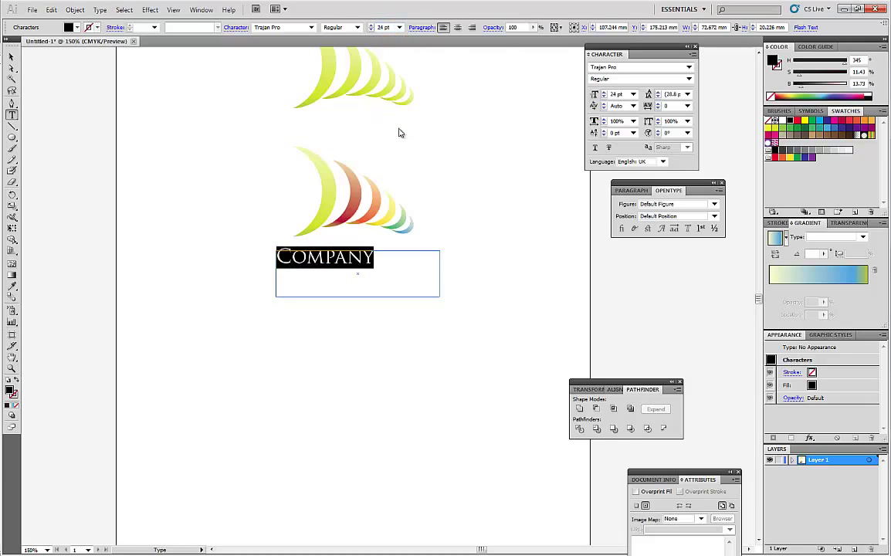
pyautogui.click(371, 26)
pyautogui.click(372, 25)
pyautogui.click(371, 25)
pyautogui.click(372, 25)
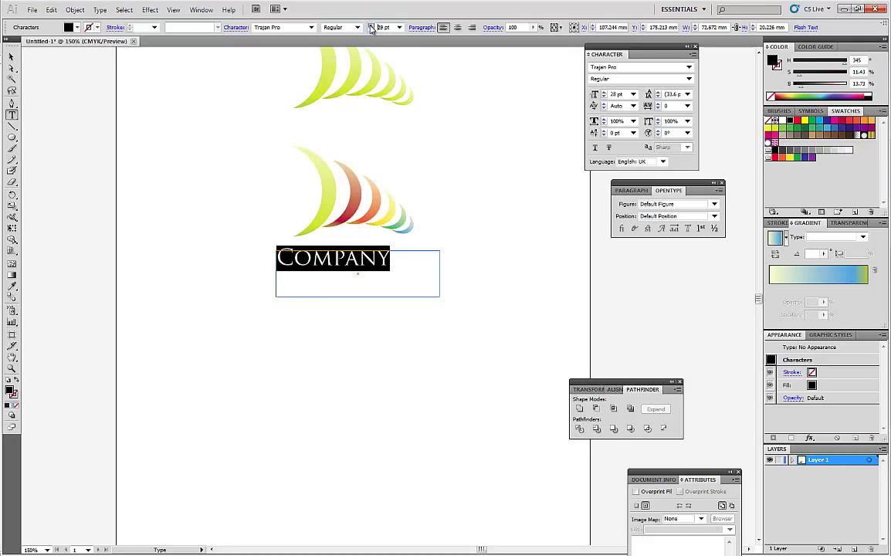
pyautogui.click(372, 25)
pyautogui.click(371, 25)
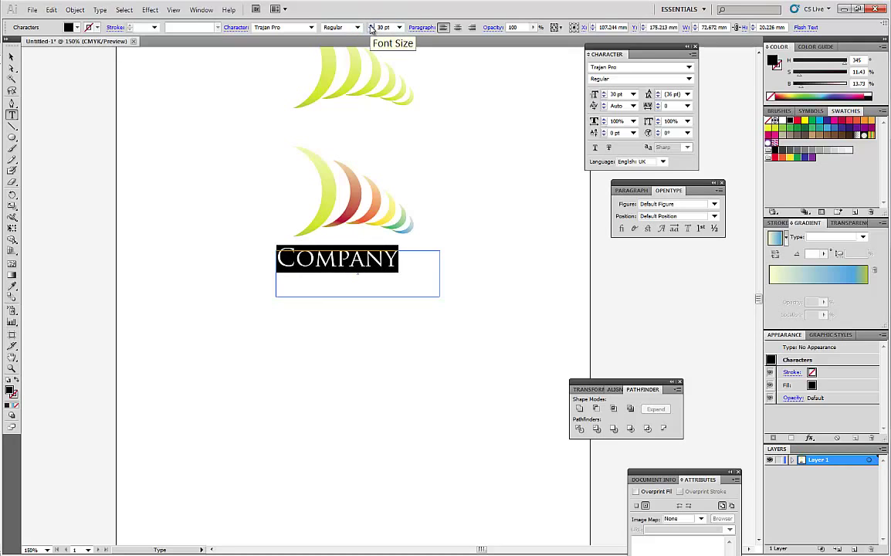
# Move the "Company" text sideways so it sits centred beneath the multicoloured crescents, and deselect it.
pyautogui.click(11, 56)
pyautogui.moveTo(325, 267); pyautogui.dragTo(347, 268)
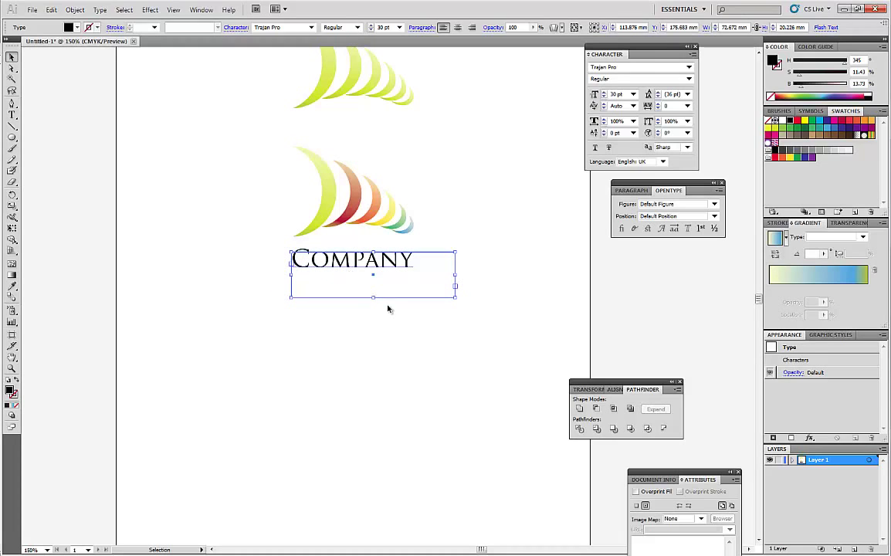
pyautogui.click(405, 336)
pyautogui.scroll(3, 405, 336)
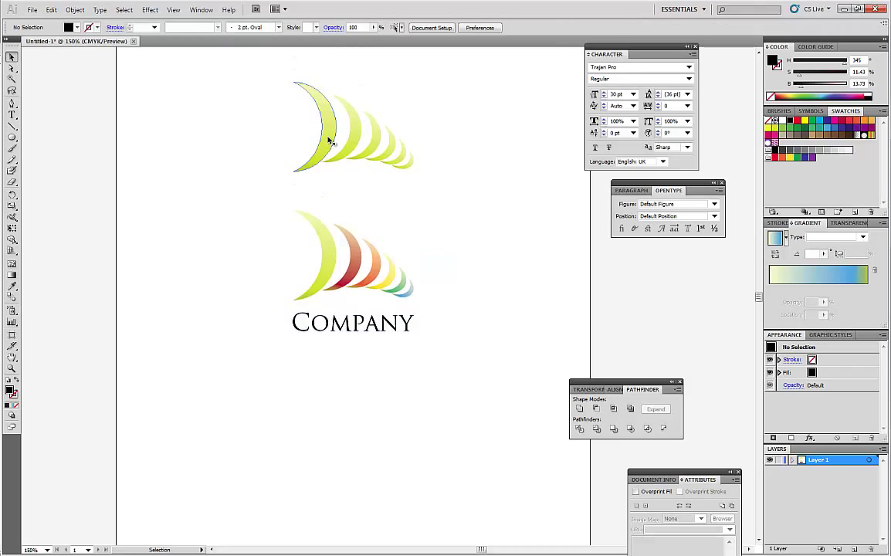
# Delete the all-green set of crescents above the multicoloured logo.
pyautogui.click(328, 140)
pyautogui.press('Delete')
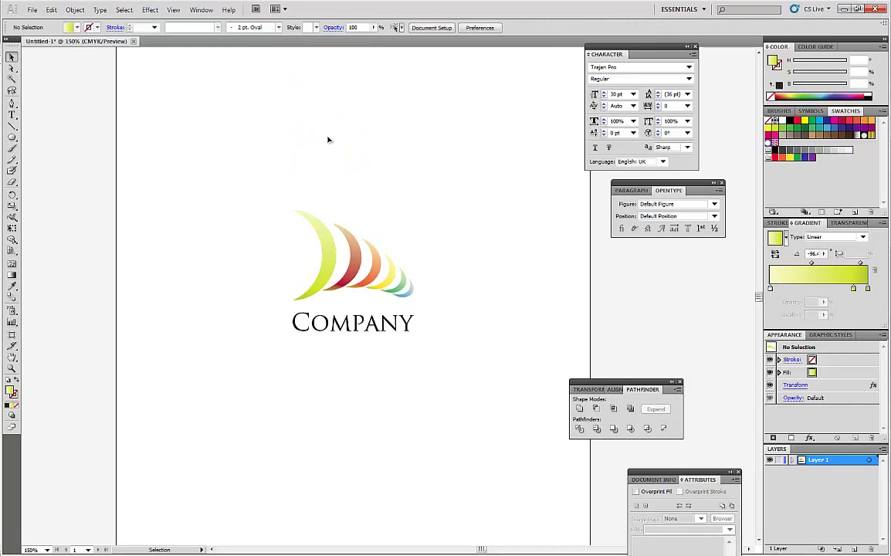
# Recolour the "Company" text with the dark grey swatch C=0 M=0 Y=0 K=90 and deselect it.
pyautogui.scroll(-3, 398, 160)
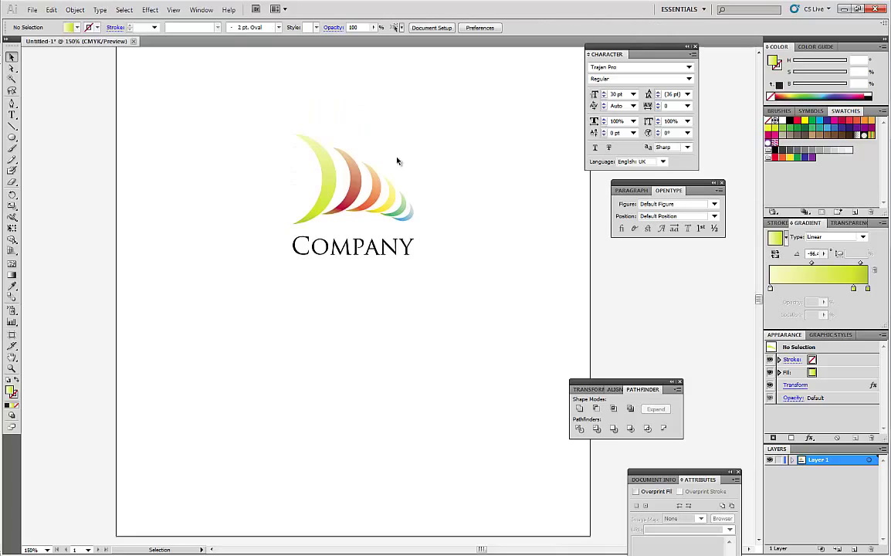
pyautogui.click(367, 248)
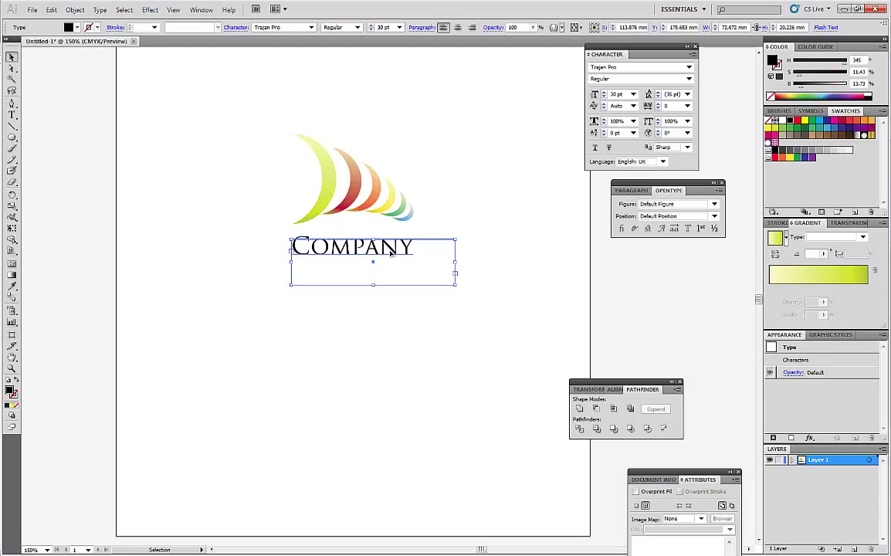
pyautogui.click(783, 152)
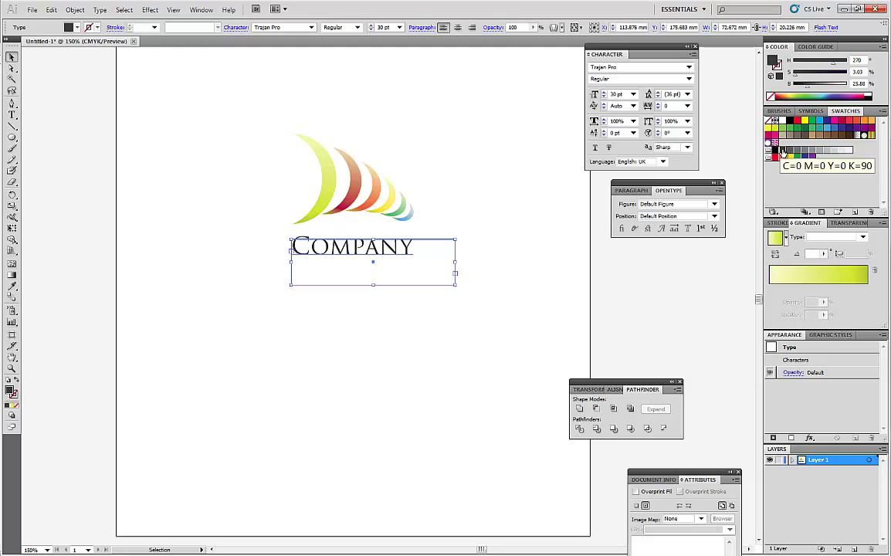
pyautogui.click(795, 151)
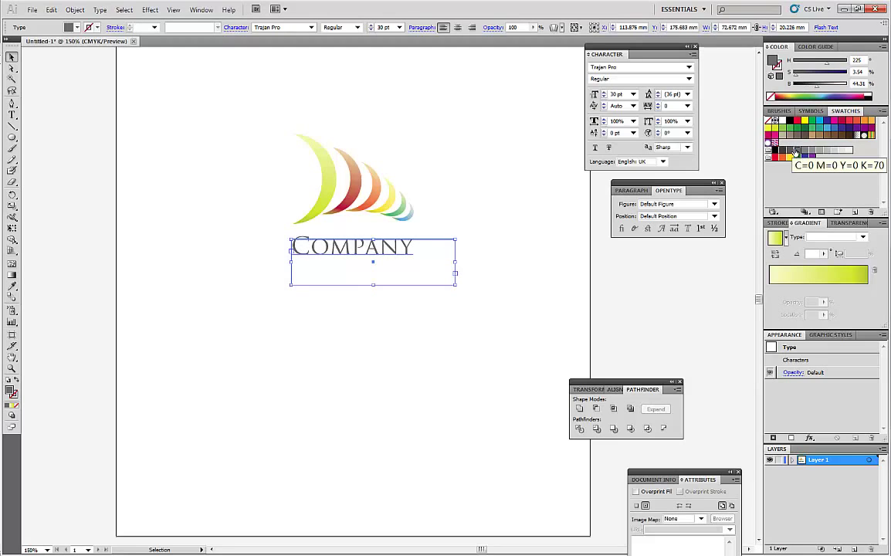
pyautogui.click(788, 152)
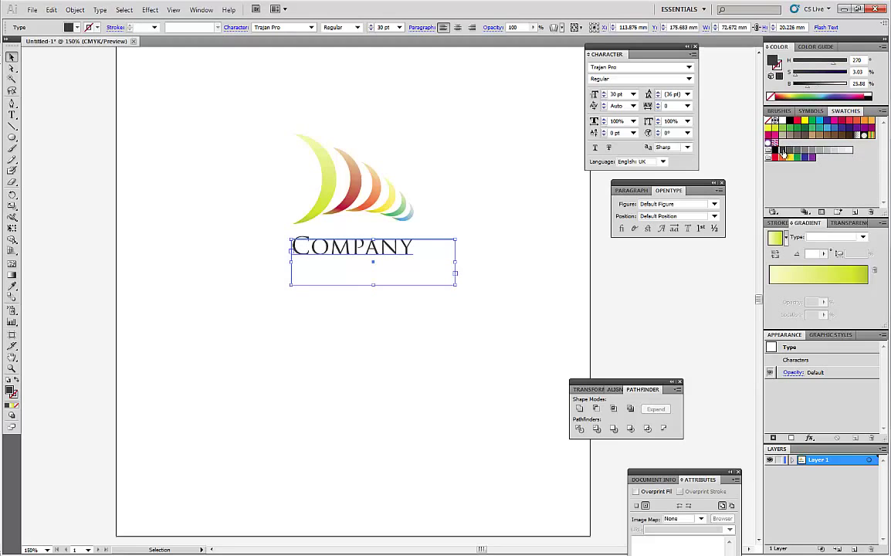
pyautogui.click(495, 136)
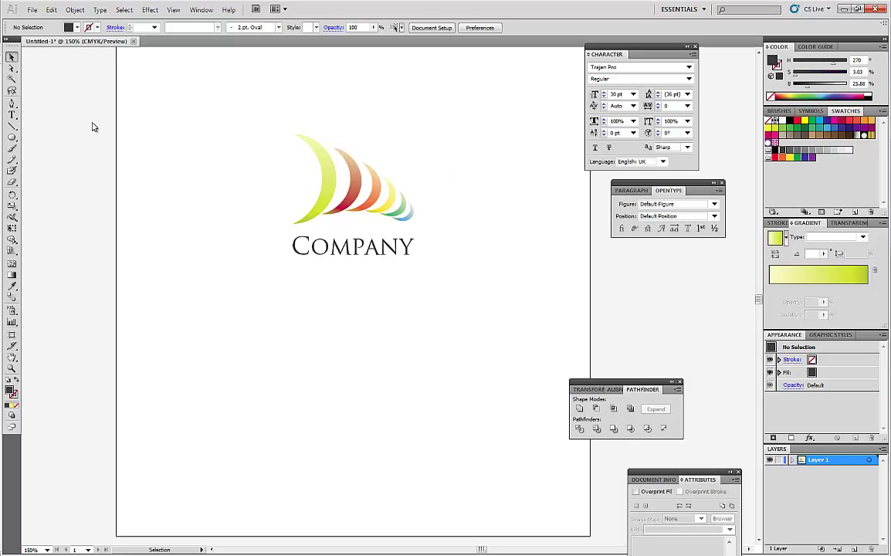
# Draw a rectangle about 60 × 13 mm just below the "Company" text, slightly wider than the caption.
pyautogui.click(11, 138)
pyautogui.click(53, 139)
pyautogui.moveTo(284, 270); pyautogui.dragTo(422, 299)
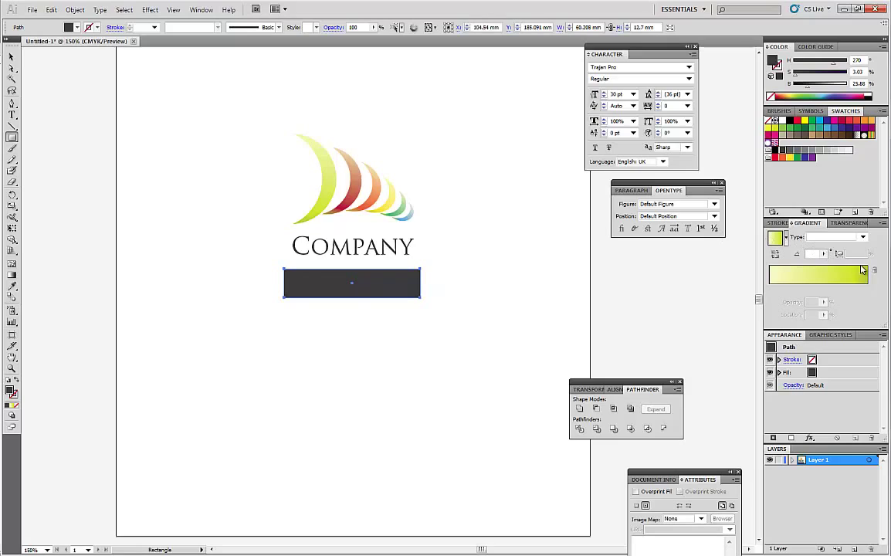
# Fill the rectangle with the Fade to Black gradient and set the gradient type to Radial.
pyautogui.click(775, 238)
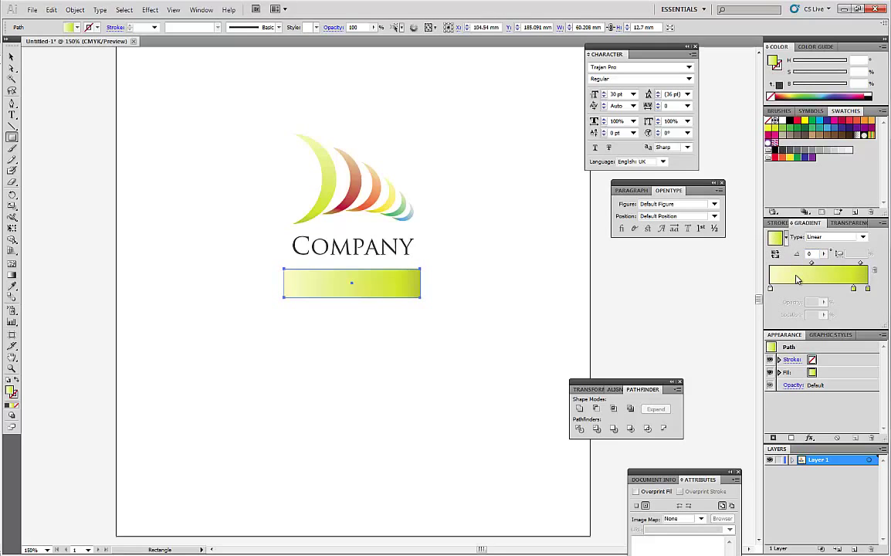
pyautogui.click(785, 239)
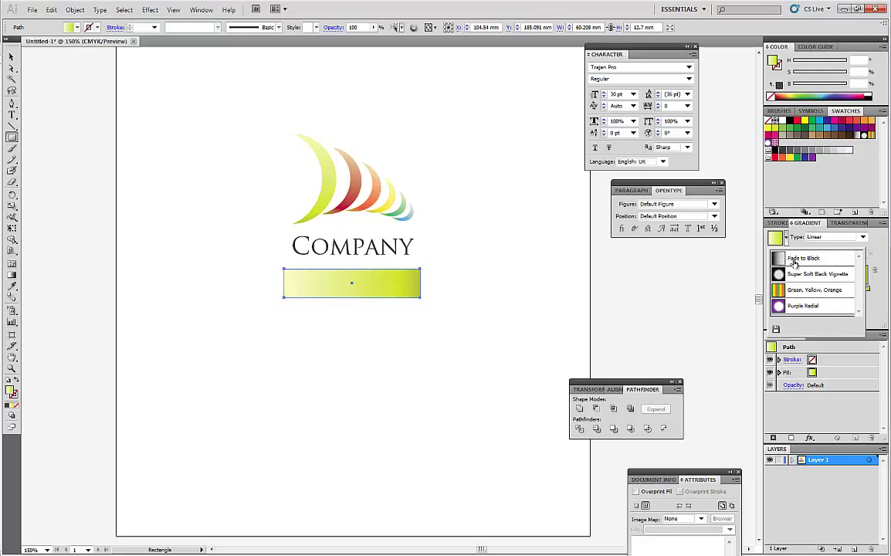
pyautogui.click(793, 256)
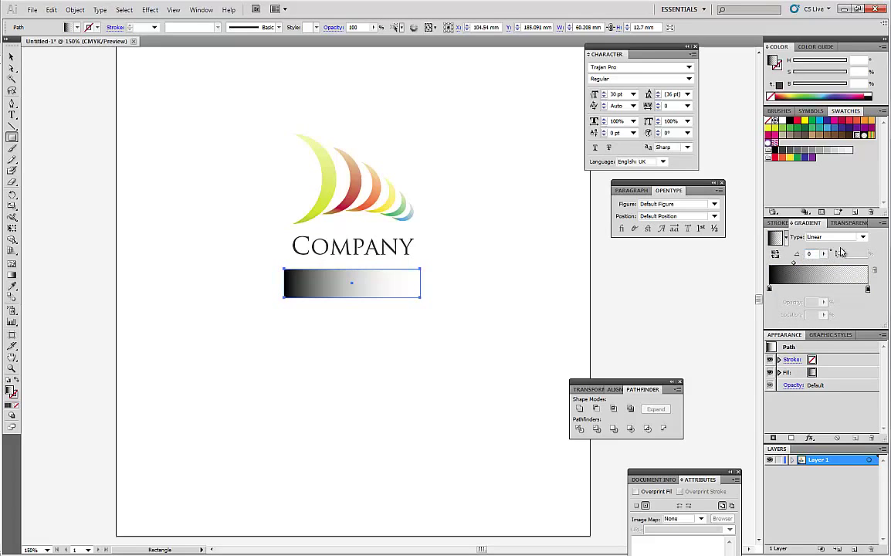
pyautogui.click(840, 237)
pyautogui.click(838, 246)
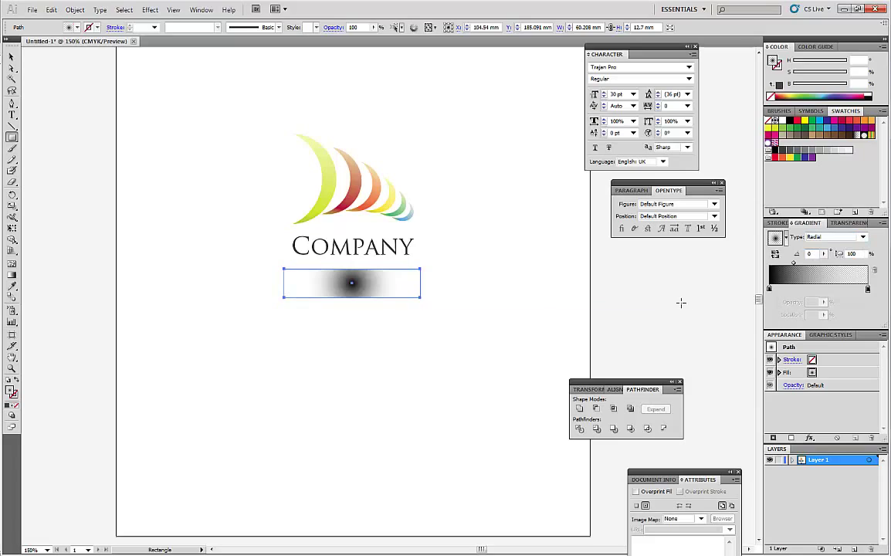
# Flatten the gradient rectangle from its lower edge into a thin line about 1 mm high, keeping its width.
pyautogui.click(12, 57)
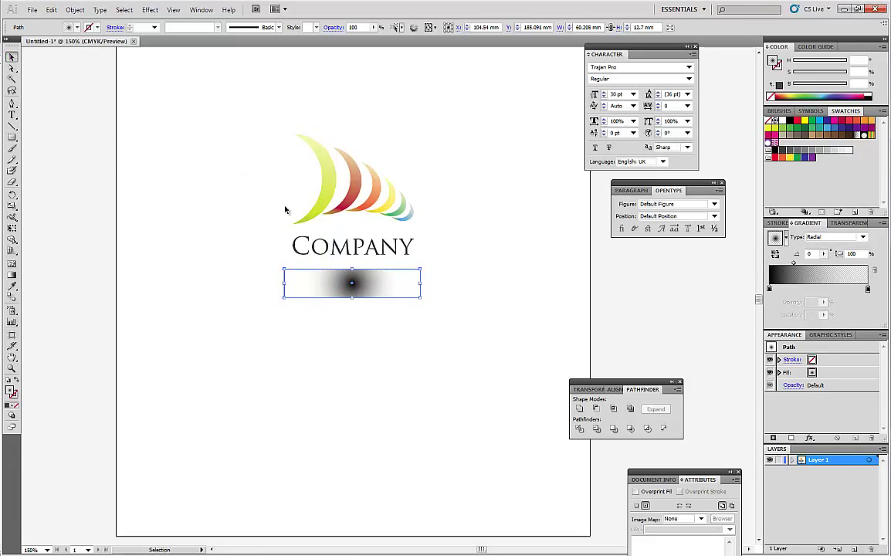
pyautogui.moveTo(352, 298); pyautogui.dragTo(355, 273)
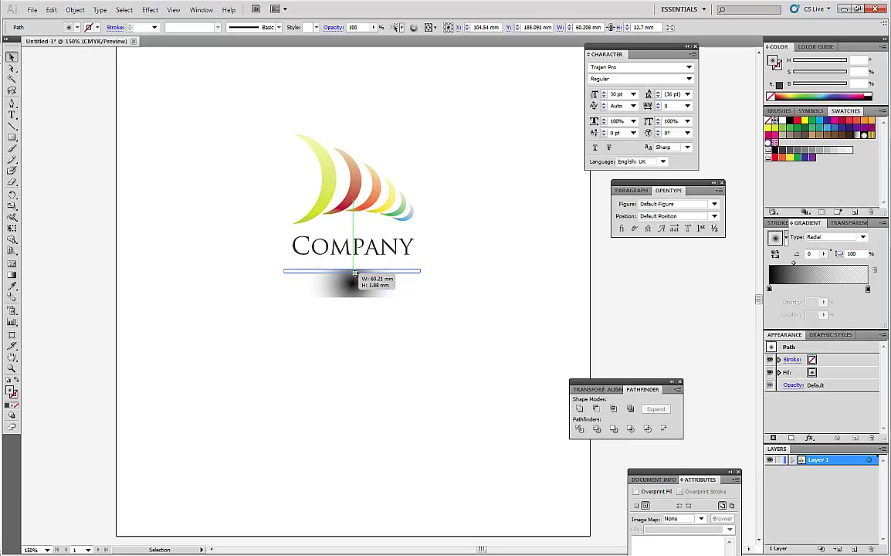
pyautogui.moveTo(355, 274); pyautogui.dragTo(355, 274)
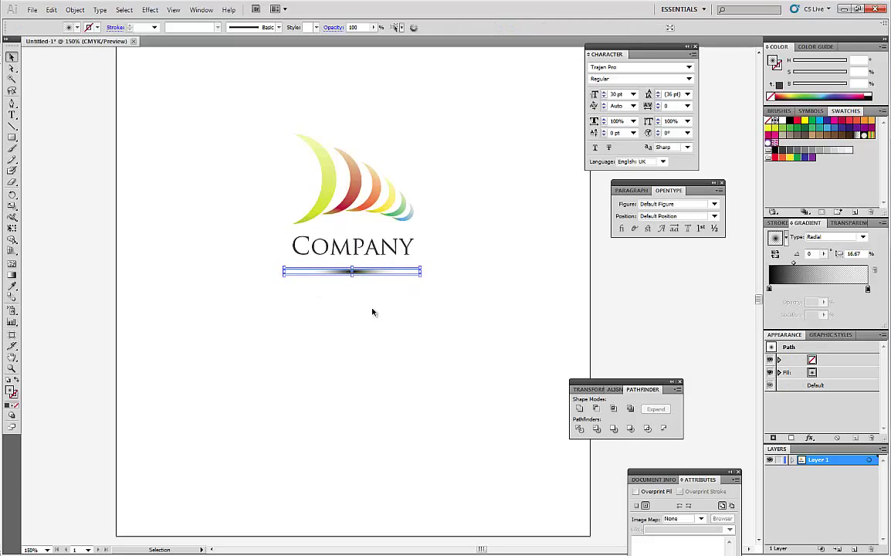
pyautogui.click(372, 312)
pyautogui.click(359, 275)
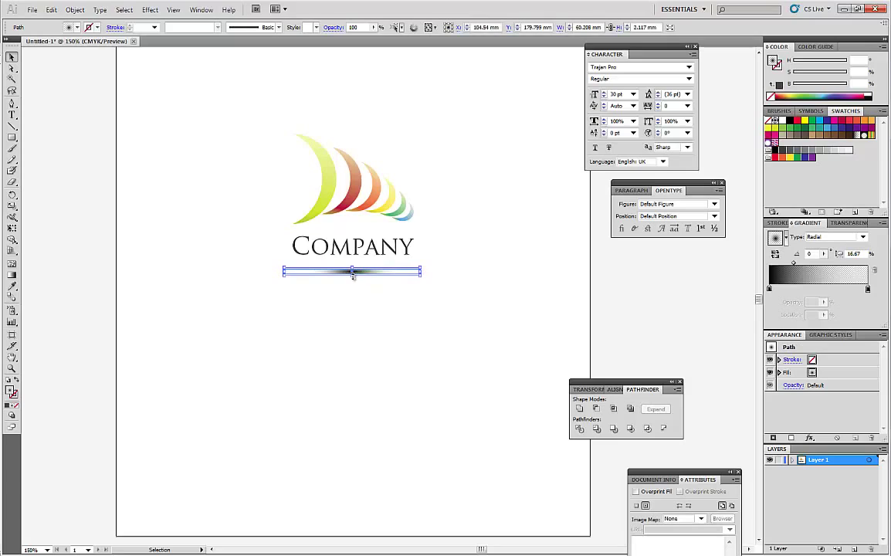
pyautogui.moveTo(353, 274); pyautogui.dragTo(353, 270)
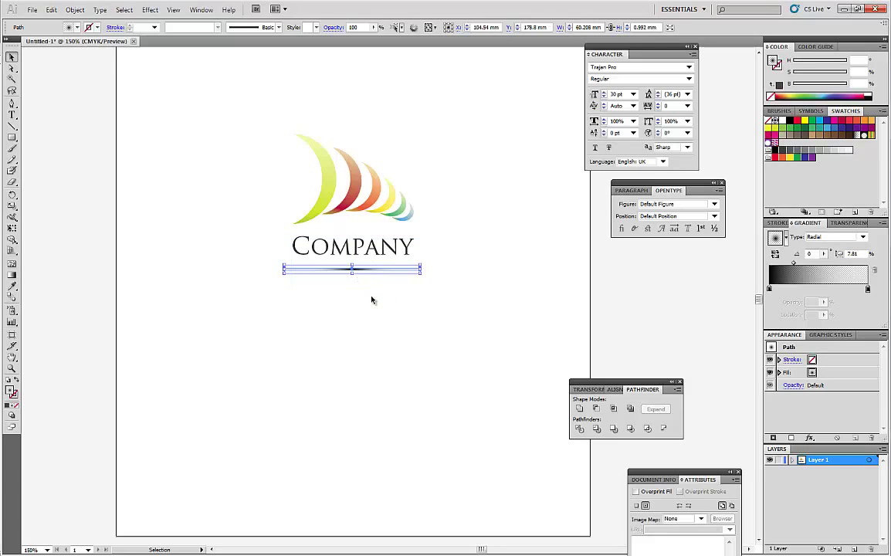
pyautogui.click(371, 300)
# Recolour the black gradient stop at location 0 of the thin line with the grey K=70 swatch, and deselect the line.
pyautogui.click(360, 270)
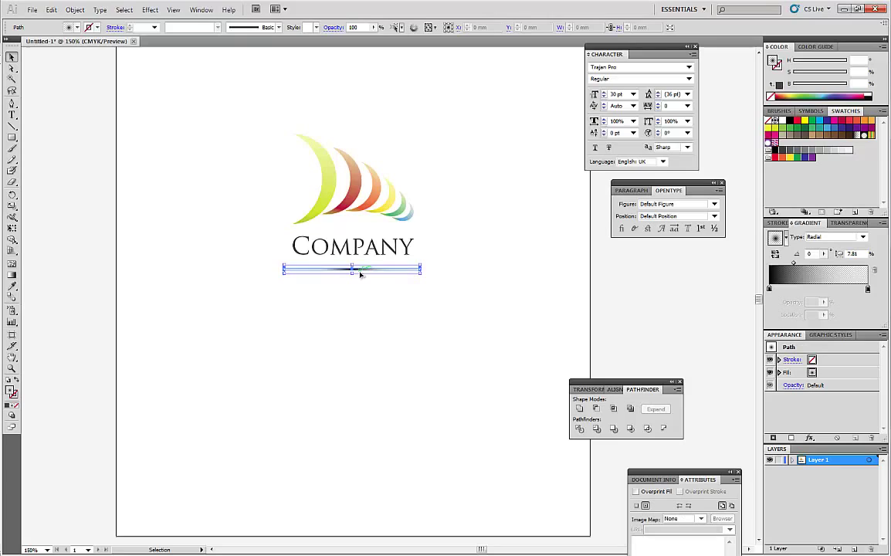
pyautogui.click(769, 289)
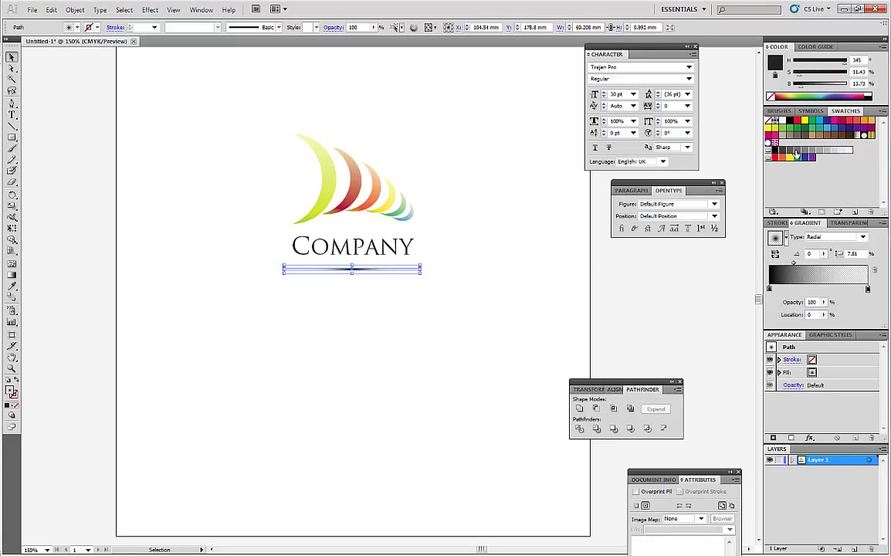
pyautogui.moveTo(796, 154); pyautogui.dragTo(770, 290)
pyautogui.click(480, 308)
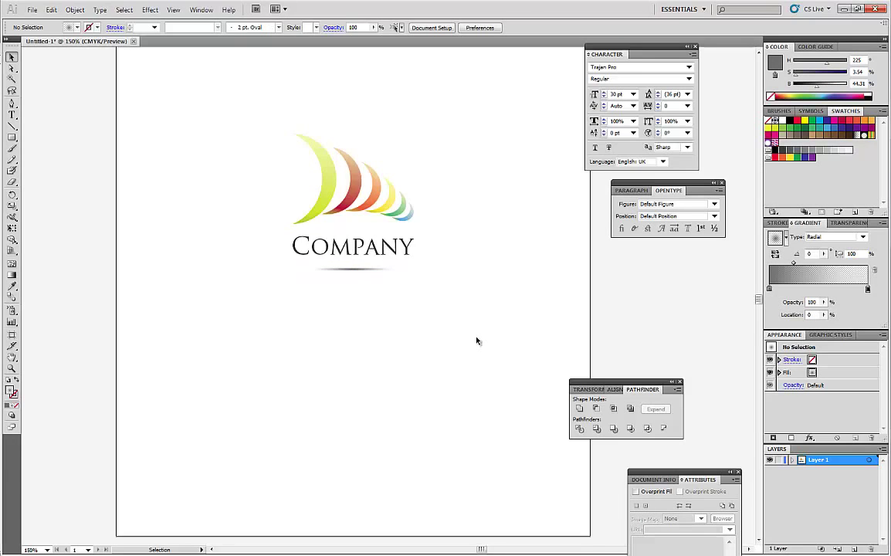
pyautogui.hotkey('ctrl', '-')
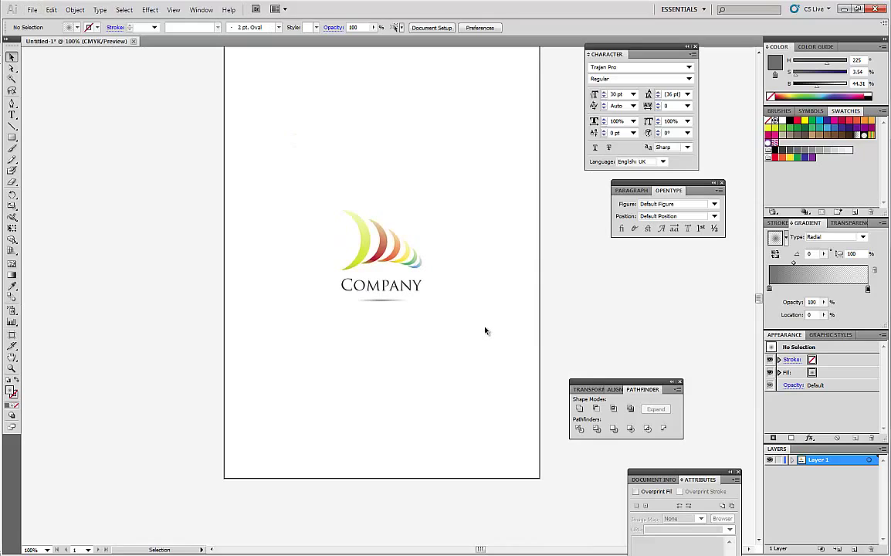
pyautogui.hotkey('ctrl', '+')
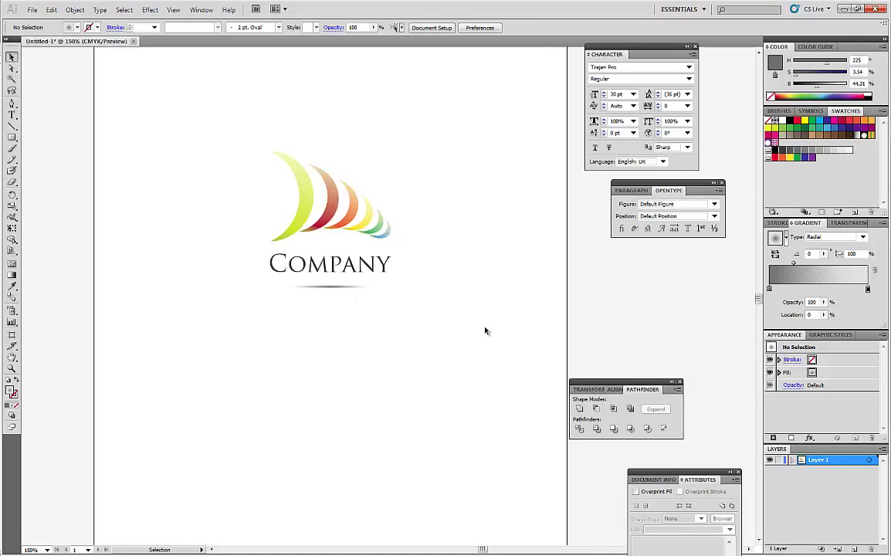
pyautogui.hscroll(-1, 485, 332)
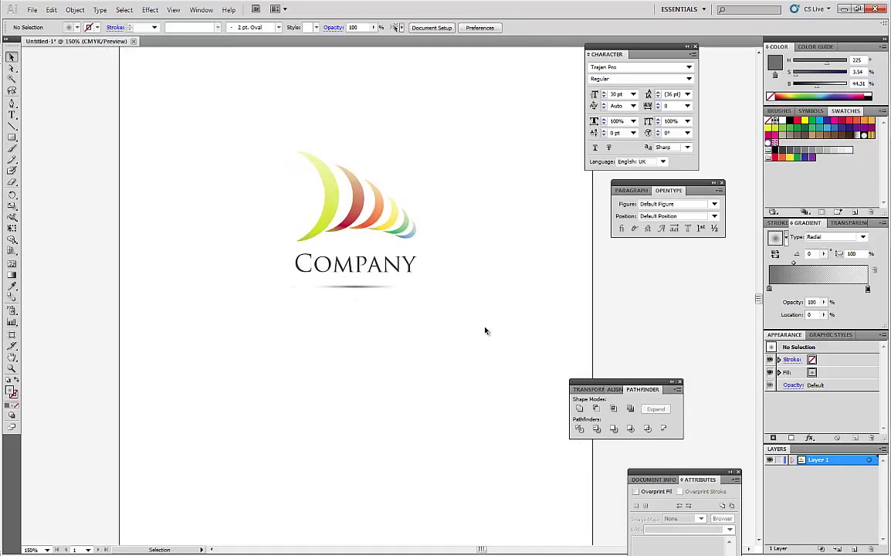